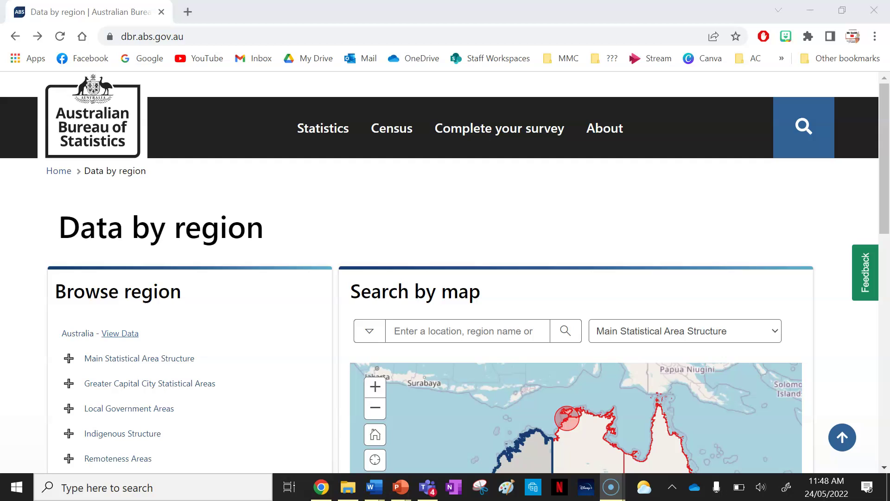
# Launch Excel through the Windows search for 'exce' and create a new blank workbook, Book1
pyautogui.click(162, 488)
pyautogui.write('exce')
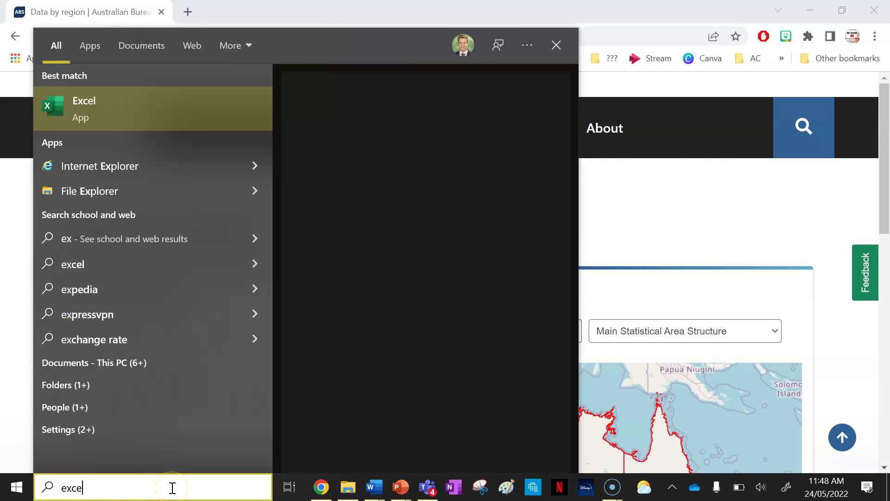
pyautogui.click(110, 113)
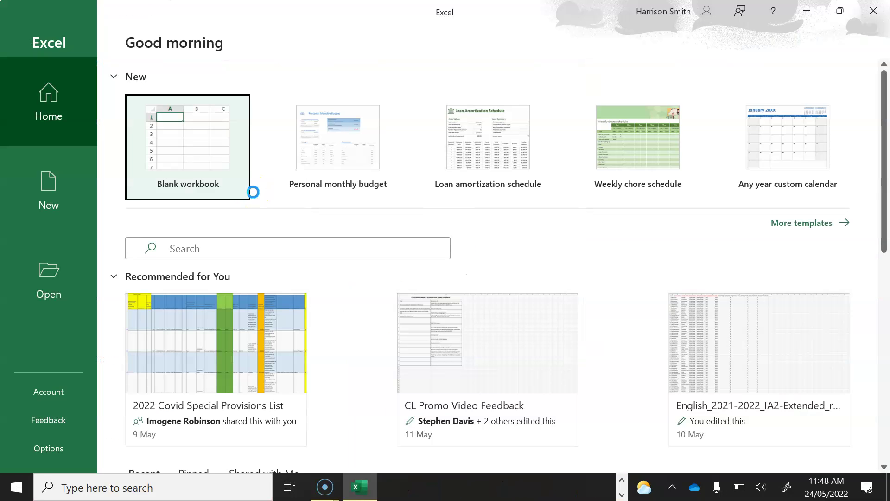
pyautogui.click(194, 137)
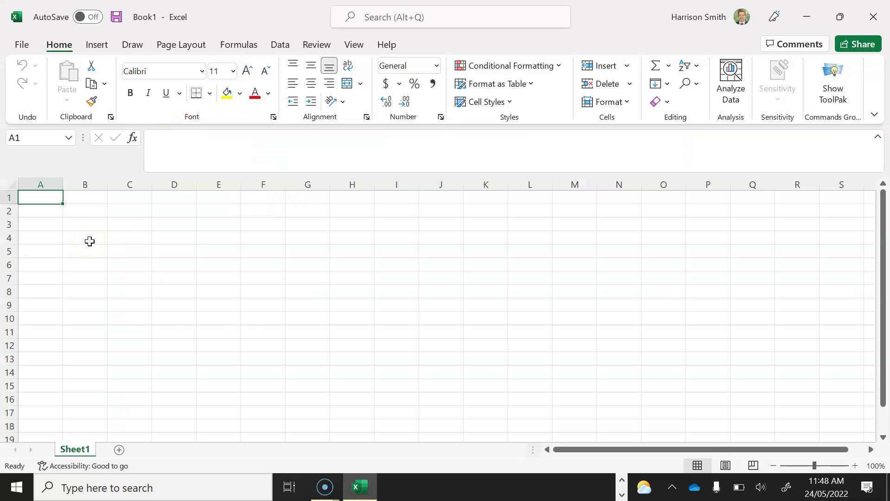
# Enter headings Age, Male Population (2020), Female Population (2020) in A1:C1, widen column B, zoom out to 90%
pyautogui.write('Age')
pyautogui.press('Tab')
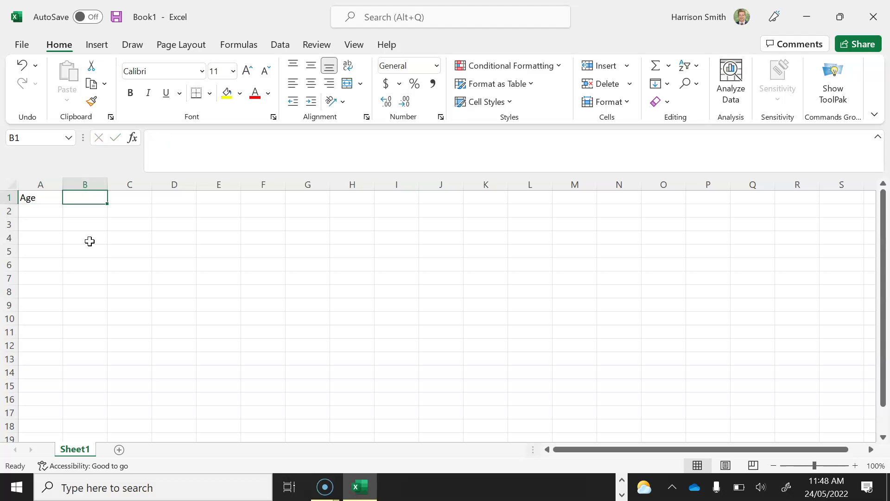
pyautogui.write('Male Po')
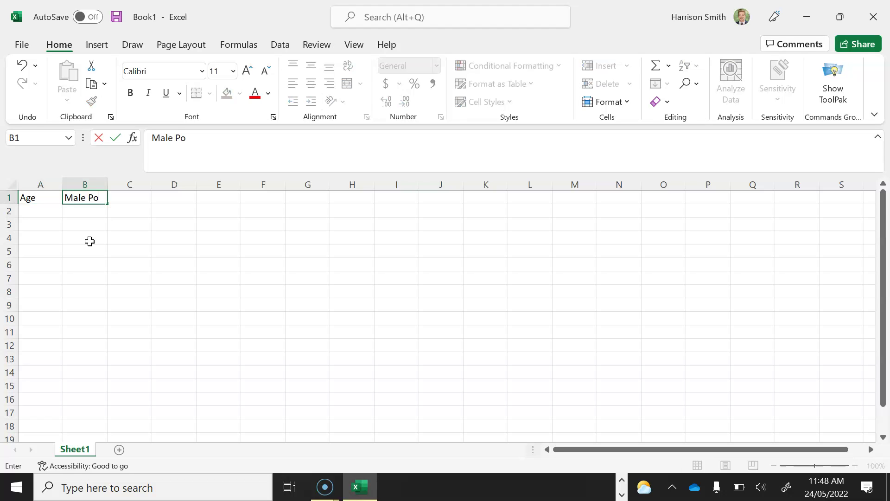
pyautogui.write('pulation (20')
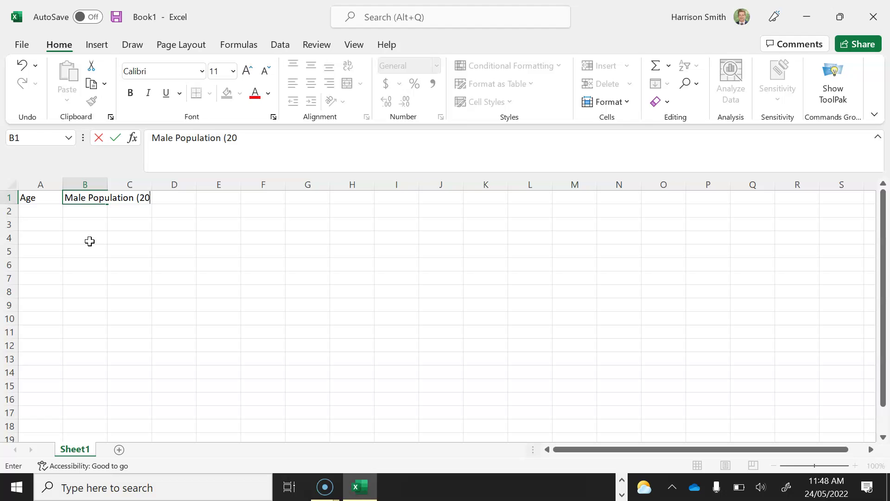
pyautogui.write('20)')
pyautogui.press('Tab')
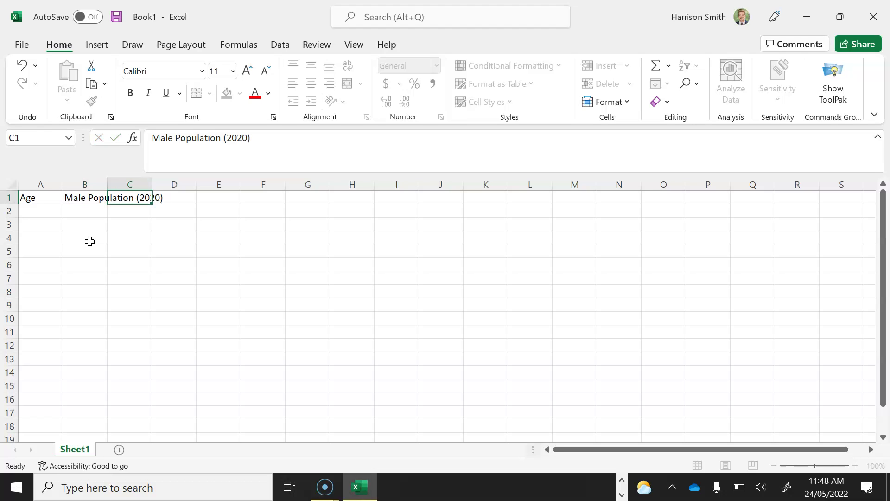
pyautogui.write('Female')
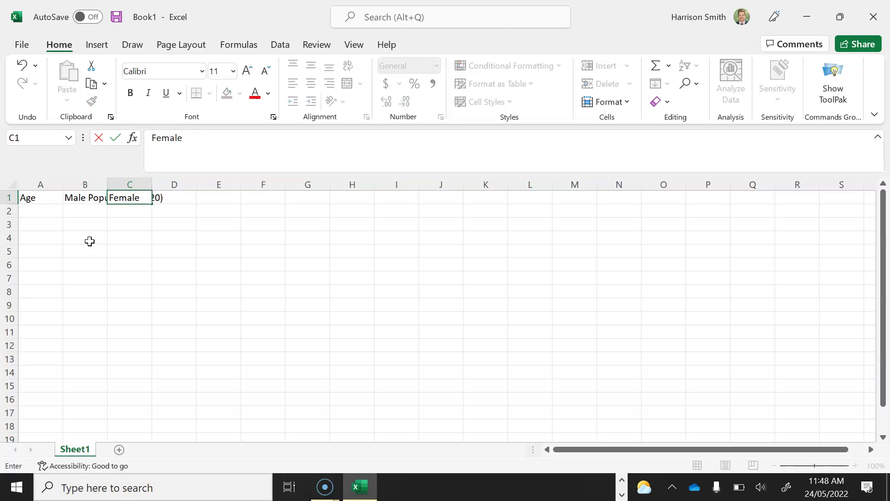
pyautogui.write(' Population (2020')
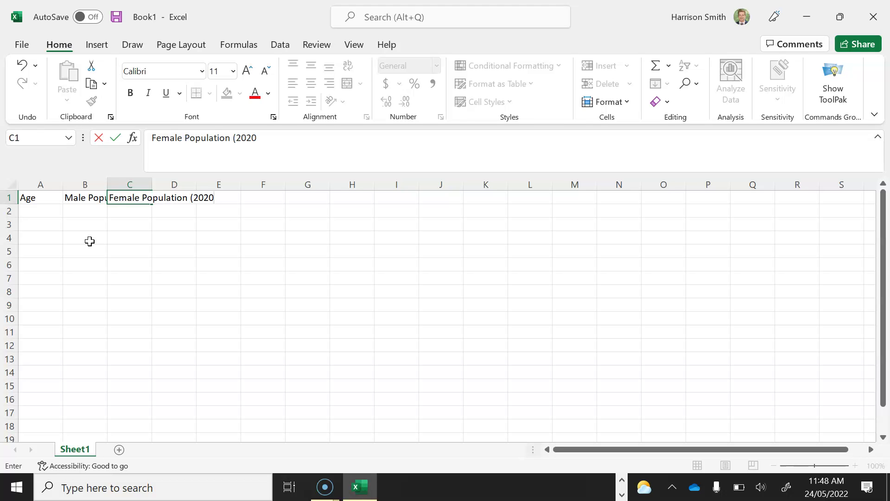
pyautogui.write(')')
pyautogui.press('Tab')
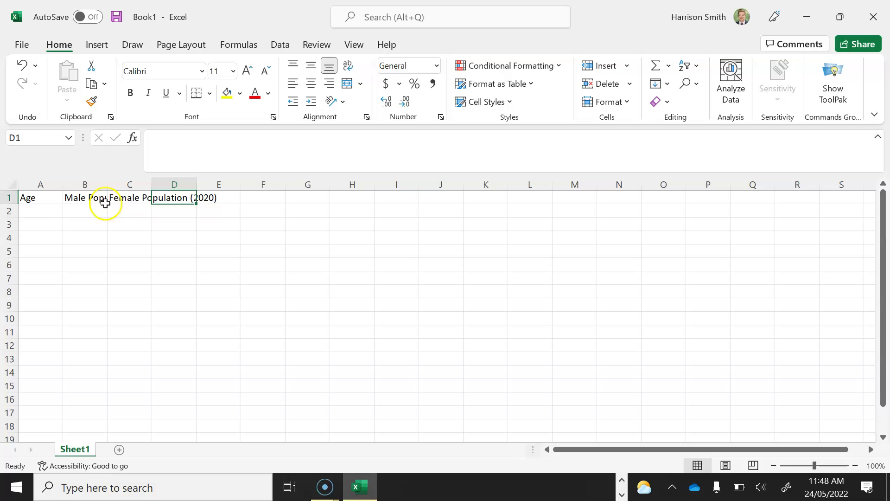
pyautogui.moveTo(107, 184); pyautogui.dragTo(280, 185)
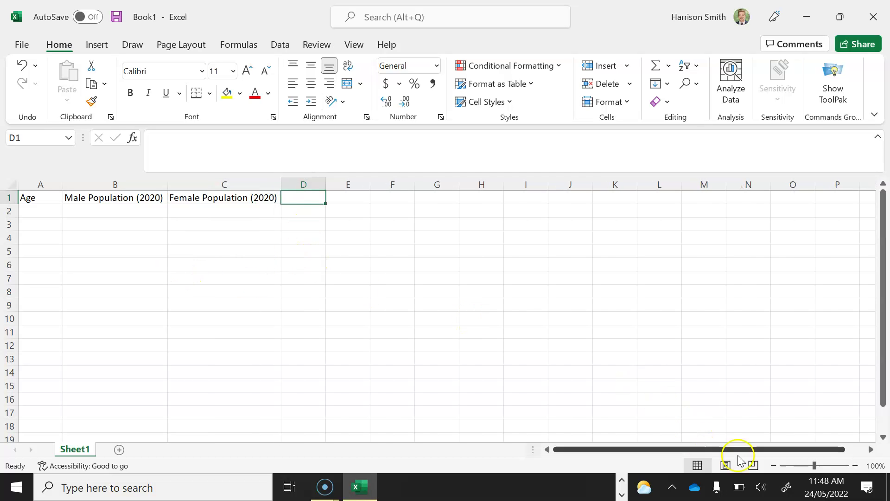
pyautogui.click(773, 465)
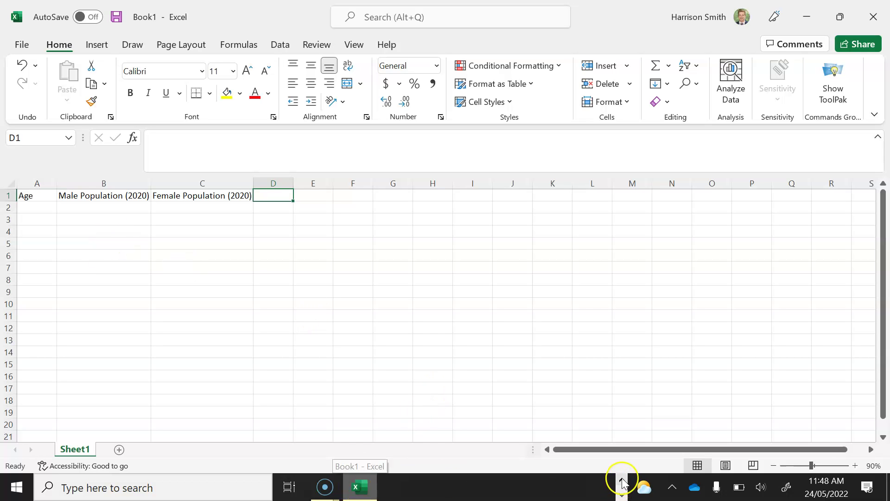
# Back on the ABS Data by region page, search for Keperra and open its data summary
pyautogui.click(622, 480)
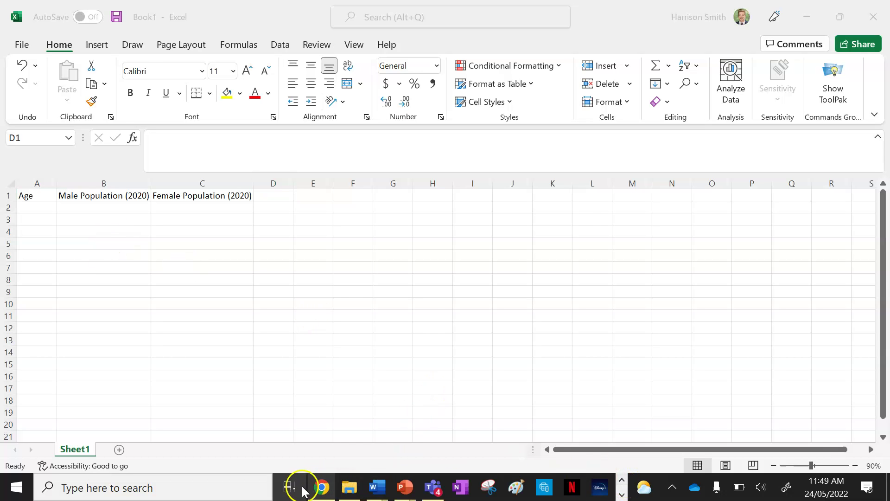
pyautogui.click(324, 487)
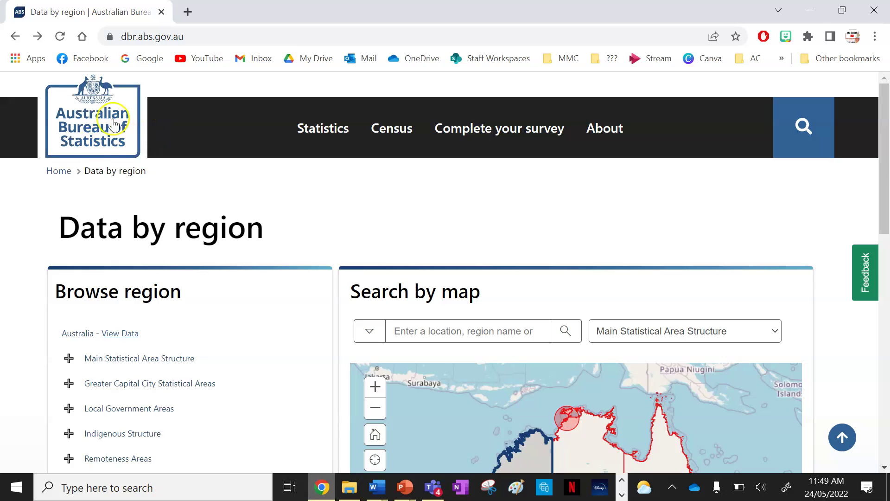
pyautogui.click(172, 37)
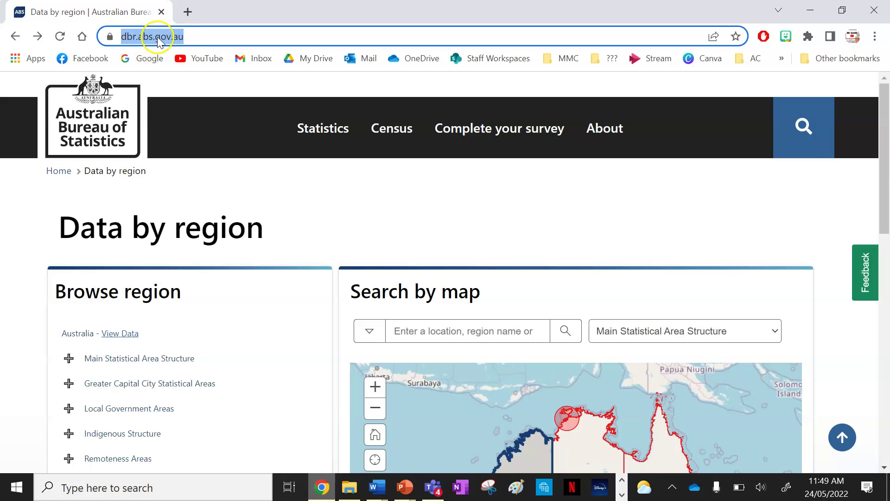
pyautogui.click(84, 209)
pyautogui.scroll(-3, 464, 279)
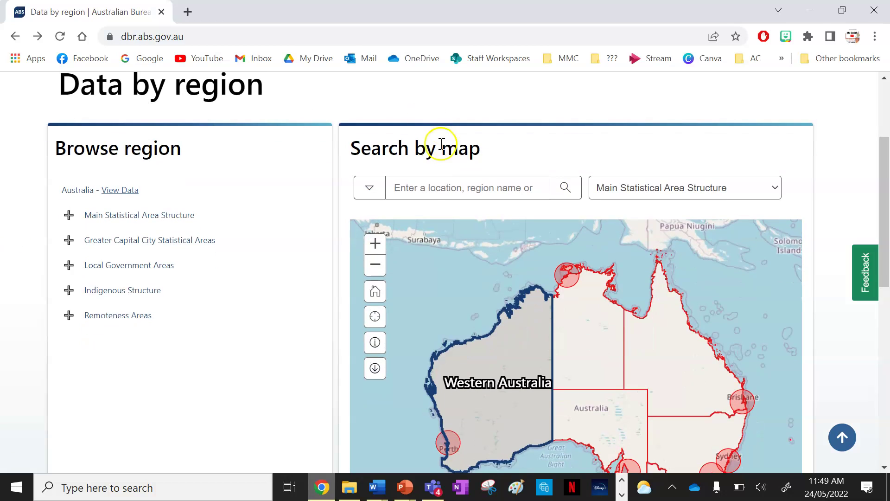
pyautogui.click(425, 185)
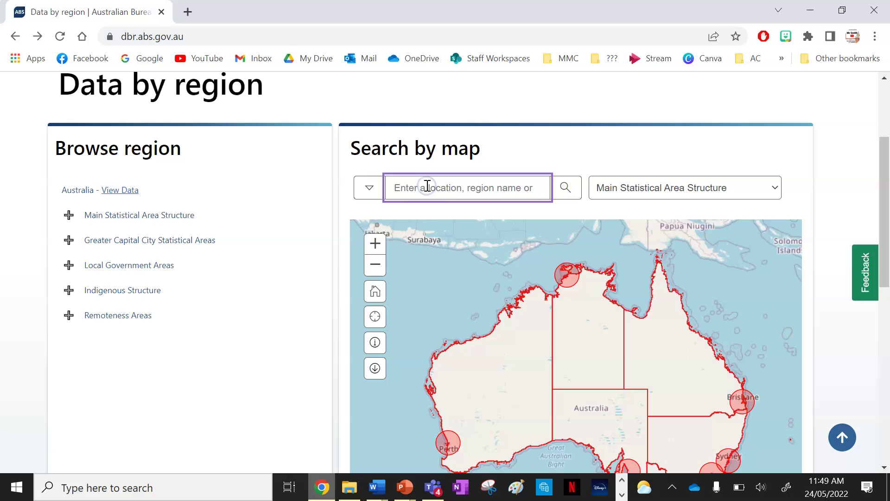
pyautogui.write('Keperra')
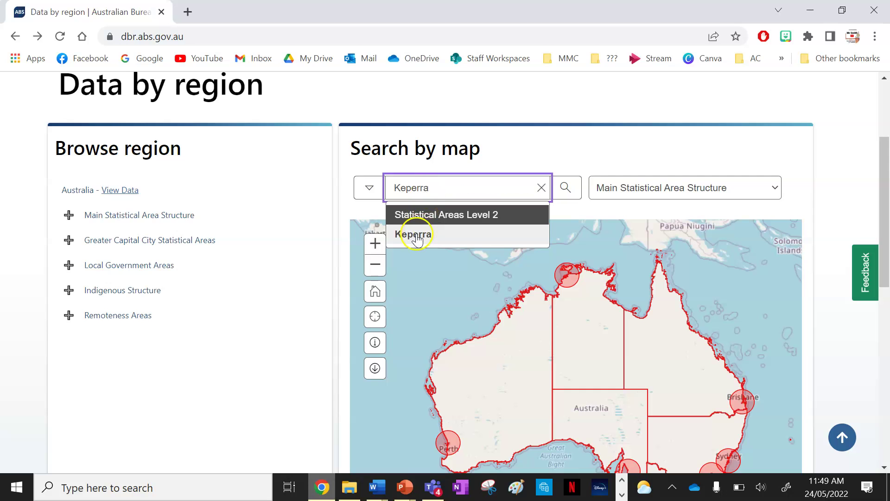
pyautogui.click(415, 234)
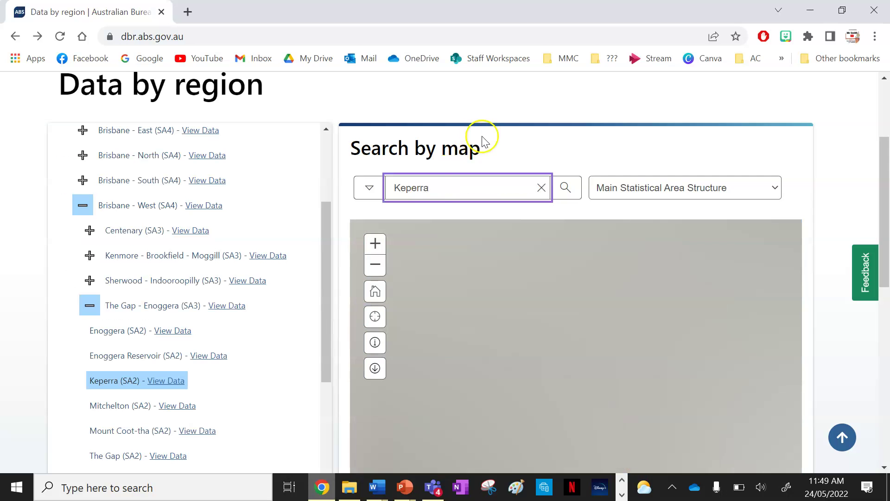
pyautogui.scroll(-1, 83, 297)
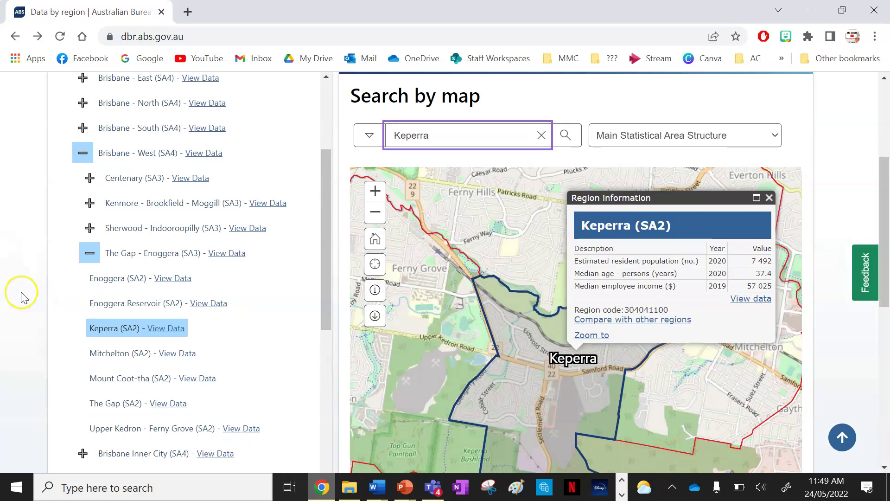
pyautogui.click(166, 329)
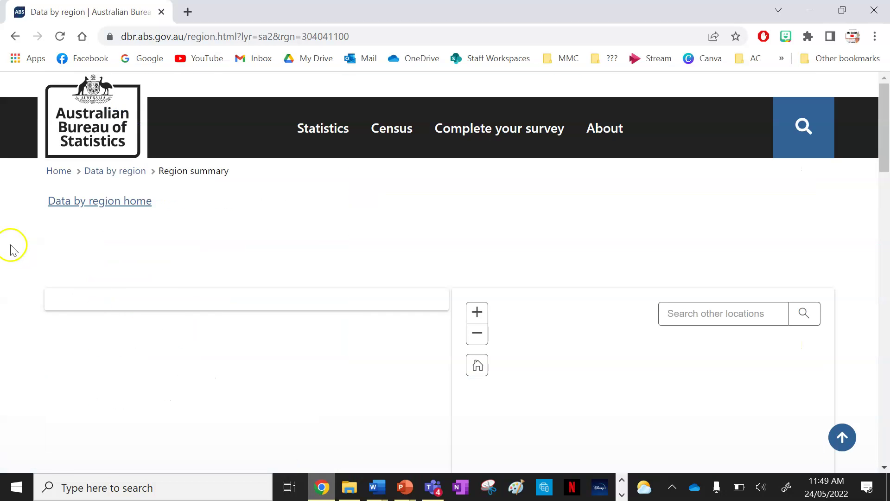
# Download the Keperra region summary as an XLSX file and open it
pyautogui.scroll(-1, 9, 238)
pyautogui.scroll(-6, 8, 238)
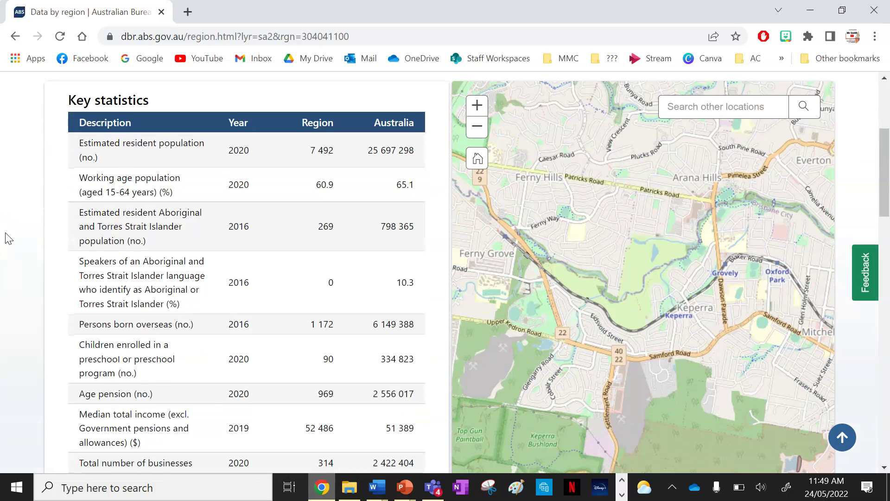
pyautogui.scroll(-10, 5, 233)
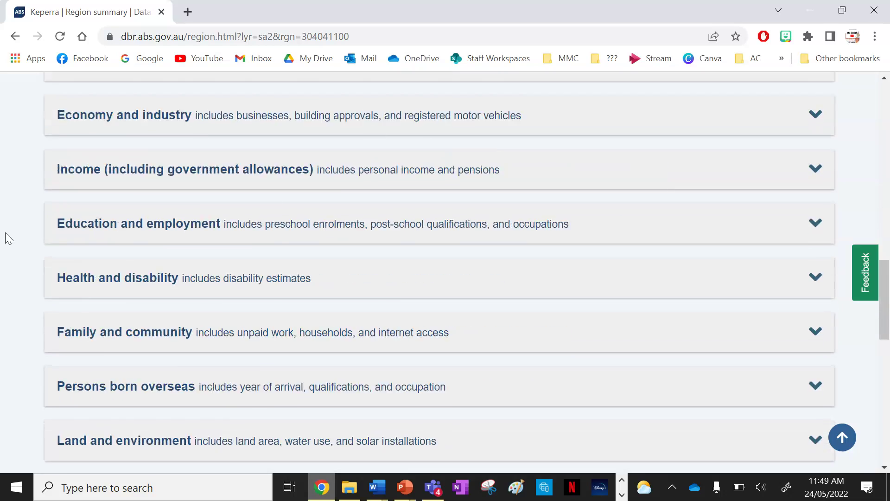
pyautogui.scroll(-2, 5, 232)
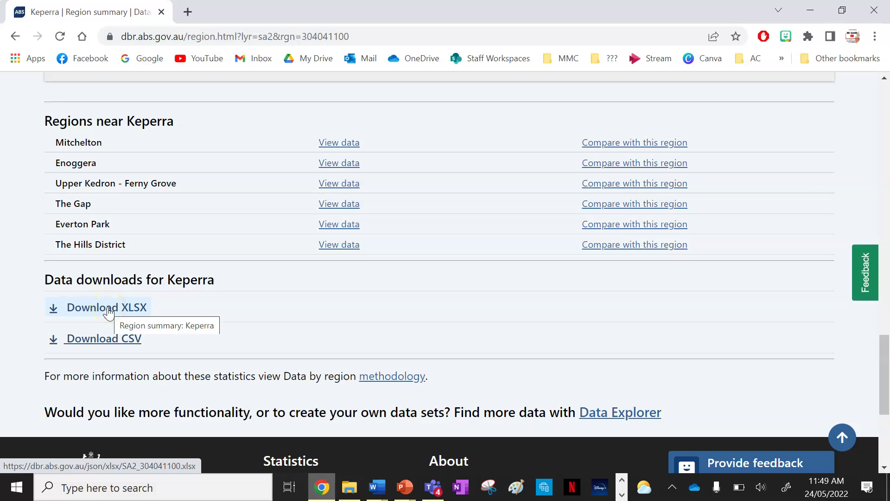
pyautogui.click(109, 311)
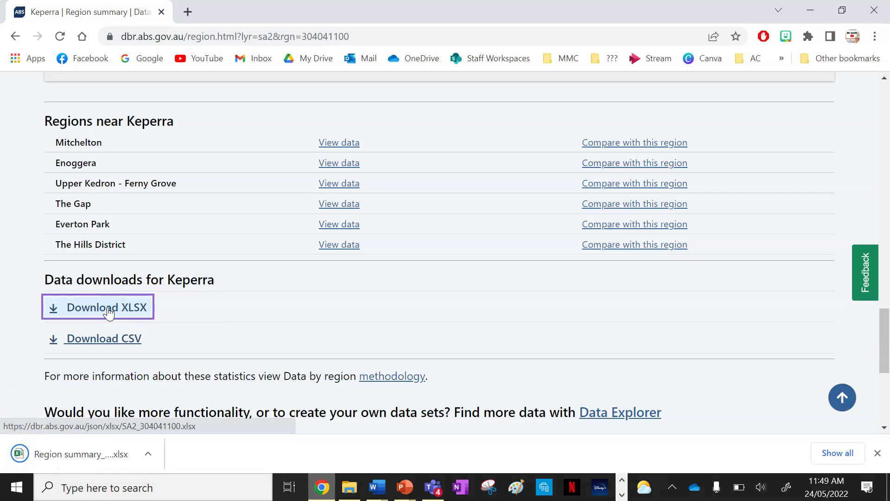
pyautogui.click(74, 454)
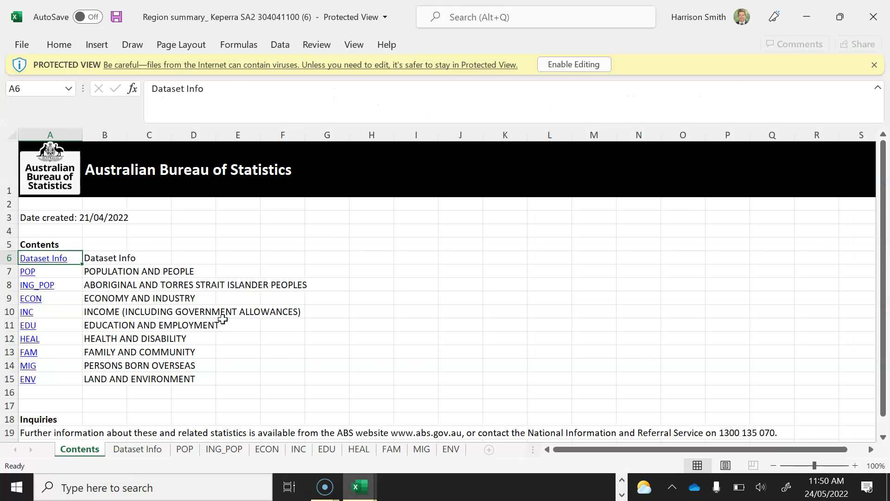
# Enable editing on the downloaded Keperra region summary workbook
pyautogui.click(576, 61)
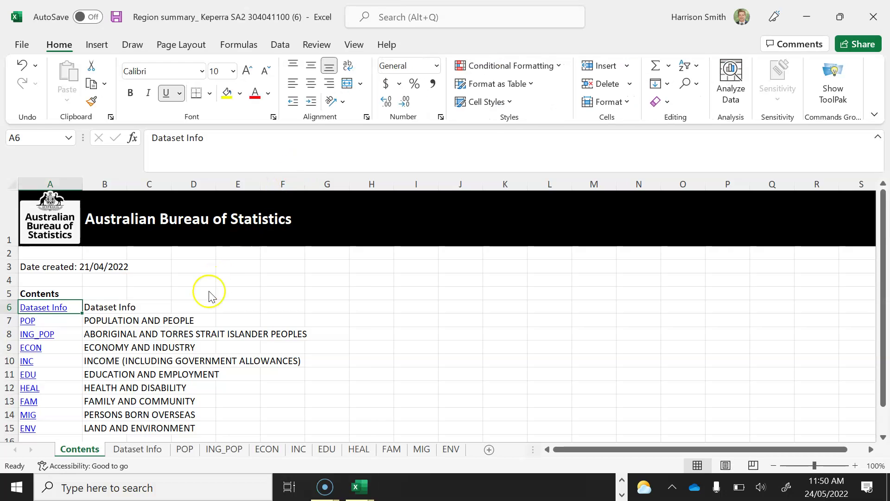
pyautogui.scroll(-1, 155, 292)
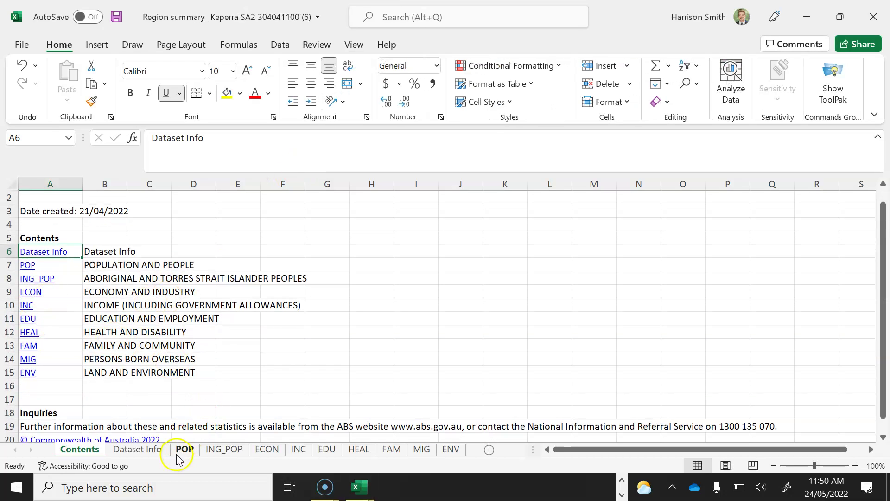
# On the POP sheet, widen columns B and C and locate the Males 0-4 years row
pyautogui.click(185, 450)
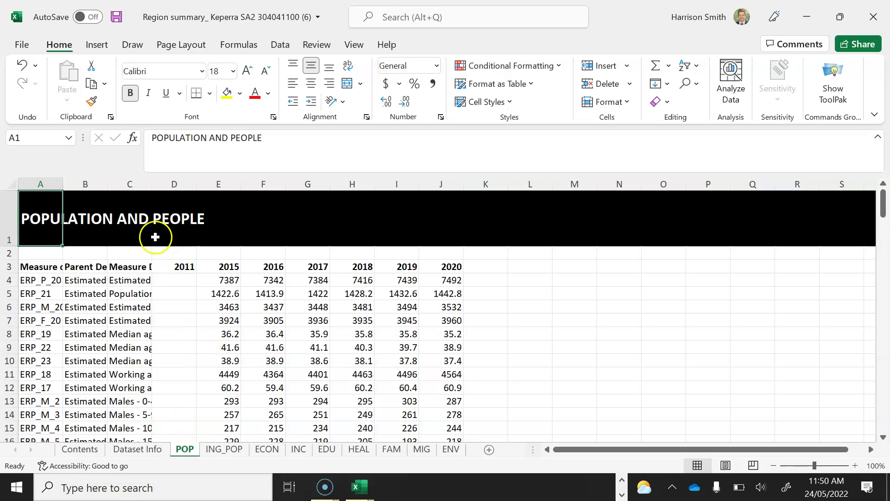
pyautogui.moveTo(107, 184); pyautogui.dragTo(247, 188)
pyautogui.moveTo(291, 187); pyautogui.dragTo(436, 182)
pyautogui.scroll(-2, 340, 311)
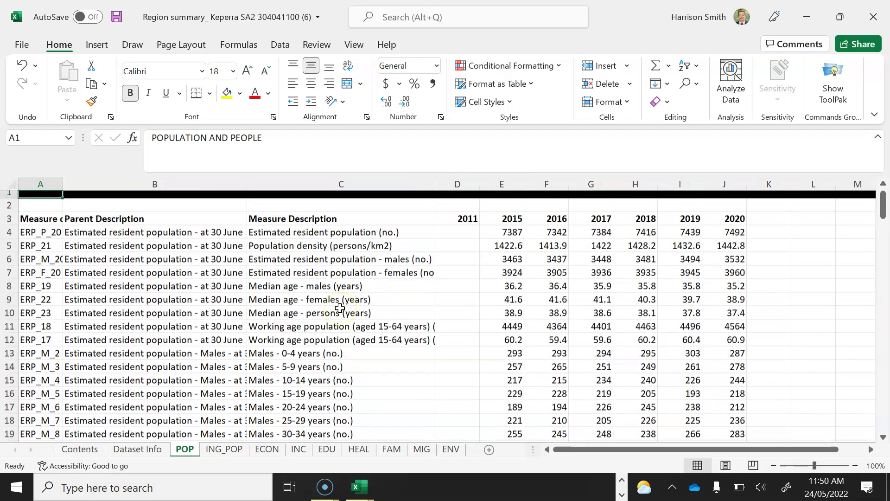
pyautogui.click(297, 293)
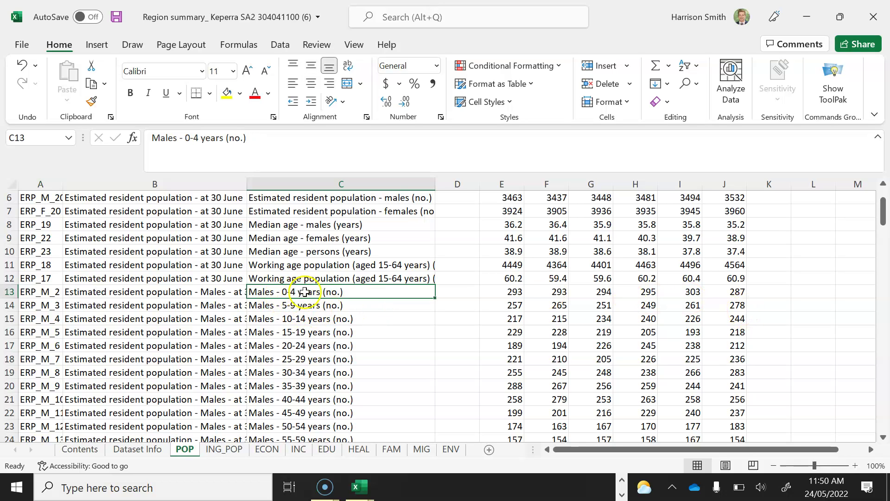
pyautogui.scroll(-1, 377, 327)
pyautogui.scroll(1, 376, 327)
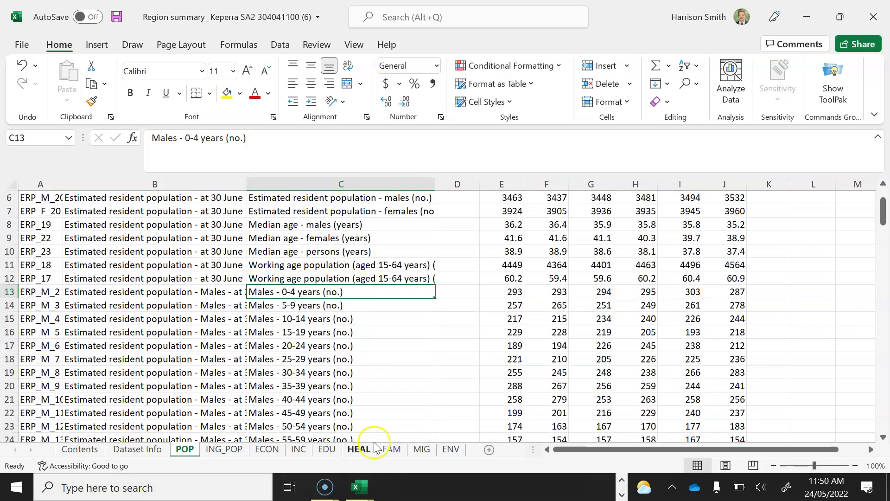
pyautogui.click(369, 493)
# In Book1, enter age groups 0-4, 5-9 and 10-14 in A2:A4, keeping them as text rather than dates
pyautogui.click(308, 430)
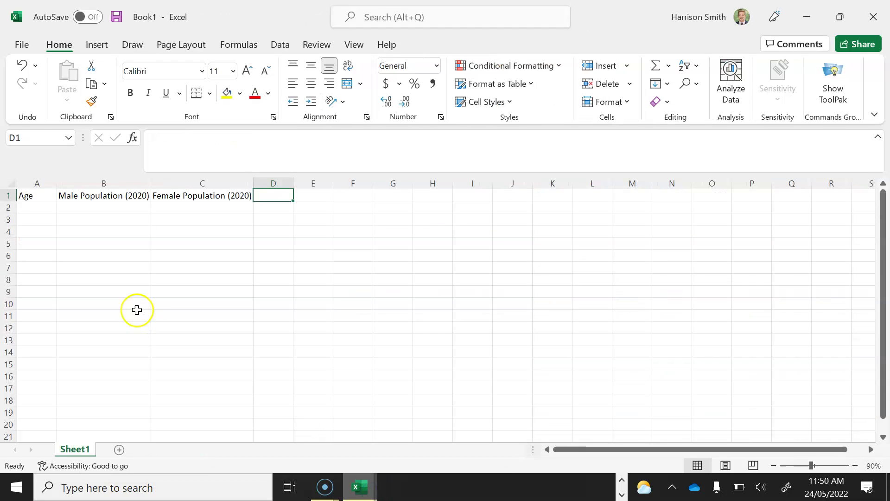
pyautogui.click(31, 207)
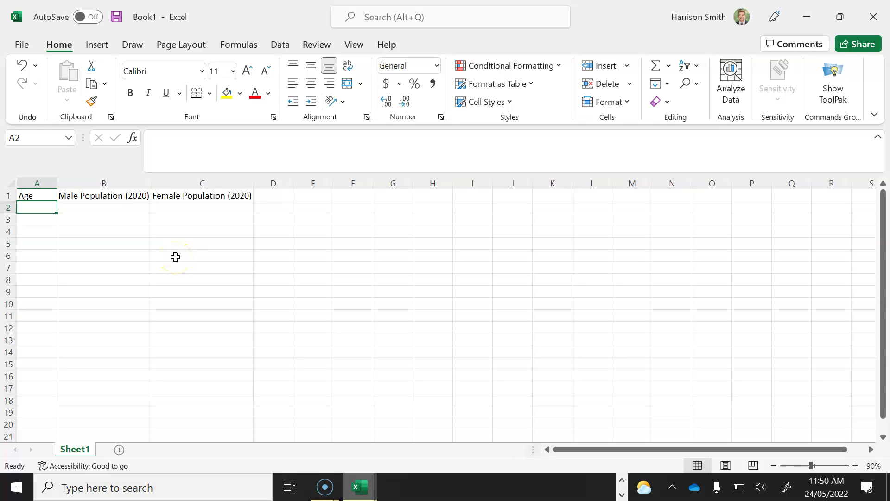
pyautogui.write('04')
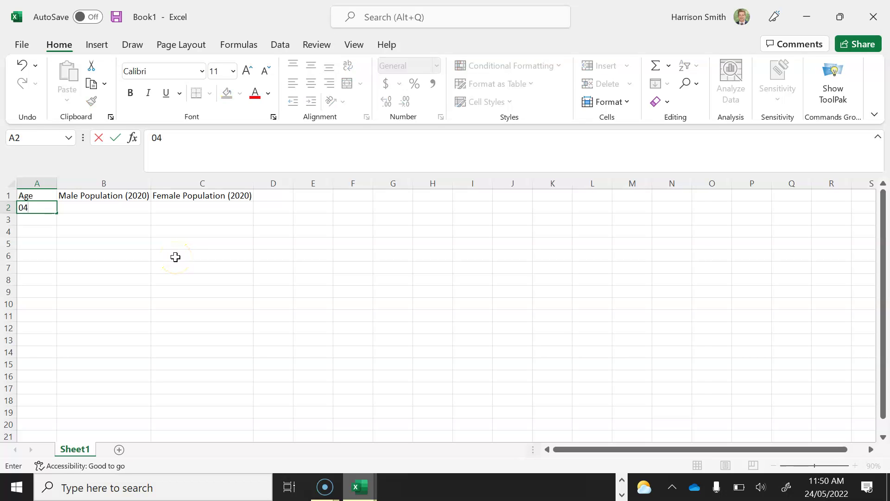
pyautogui.press('Return')
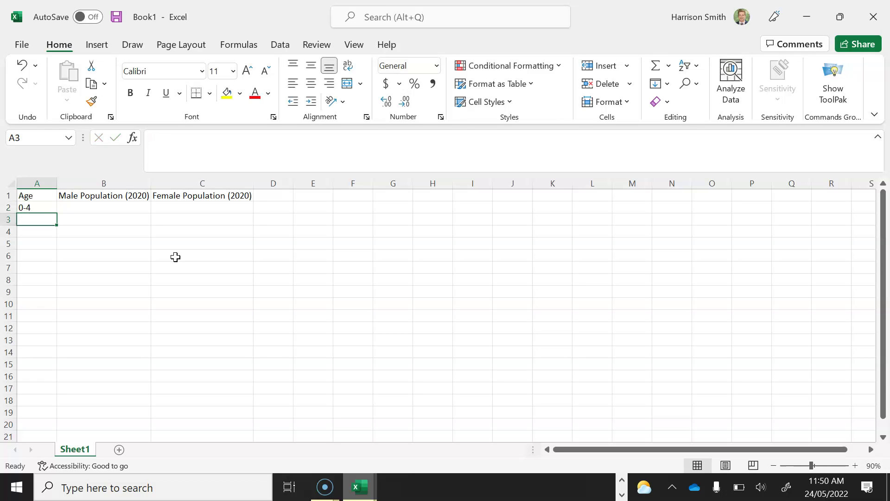
pyautogui.write('5-9')
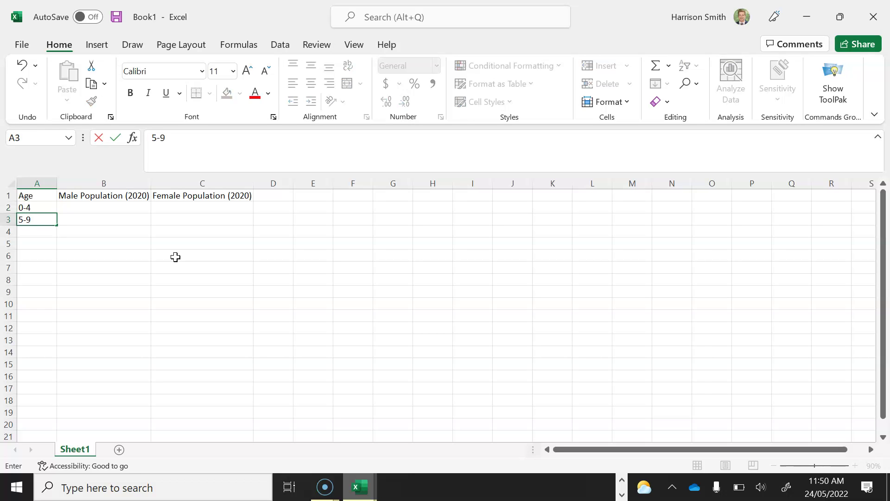
pyautogui.press('Return')
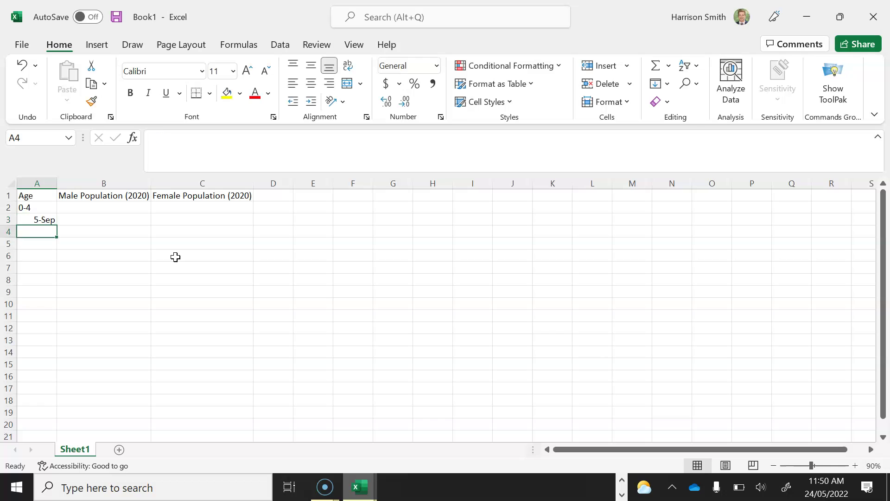
pyautogui.press('Up')
pyautogui.press('BackSpace')
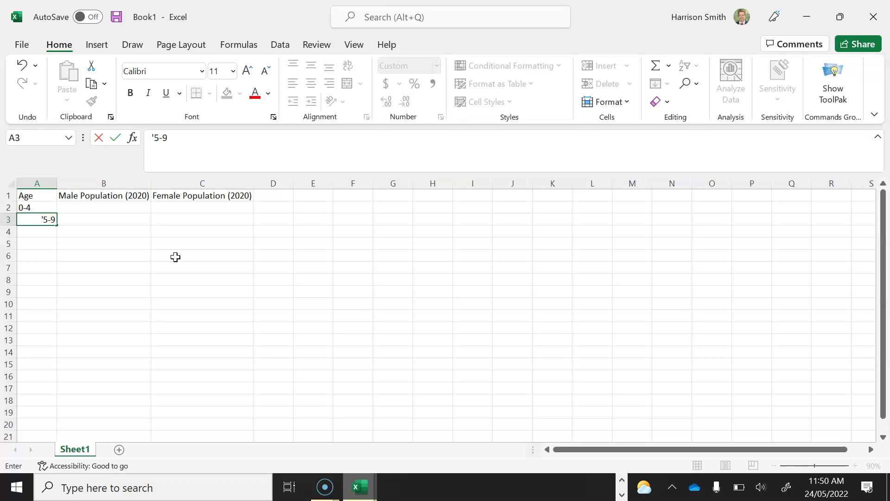
pyautogui.press('Return')
pyautogui.write('1')
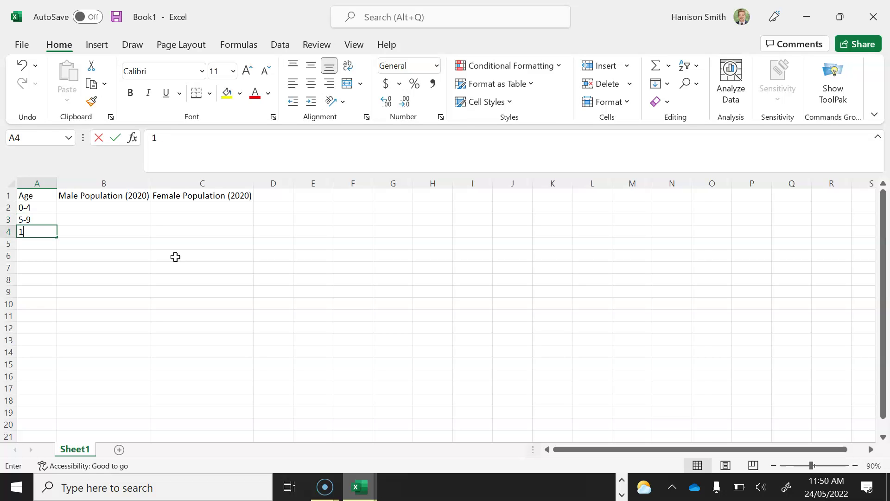
pyautogui.write('0-14')
pyautogui.press('Return')
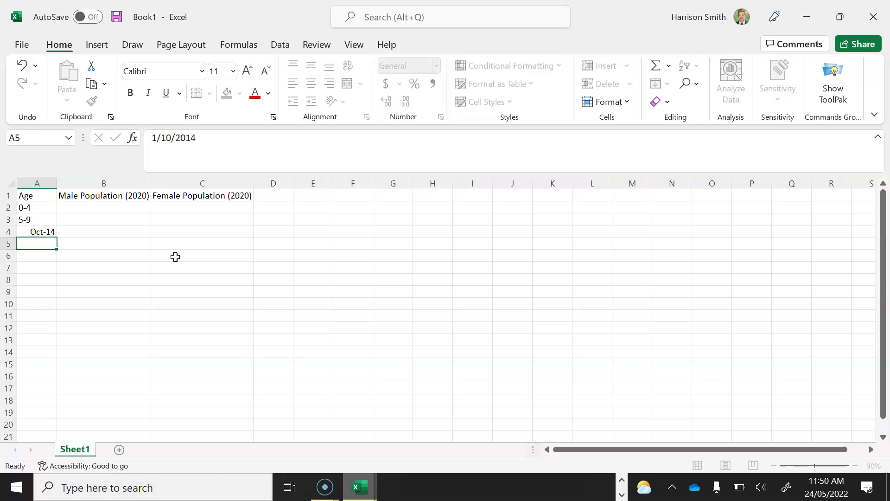
pyautogui.press('Up')
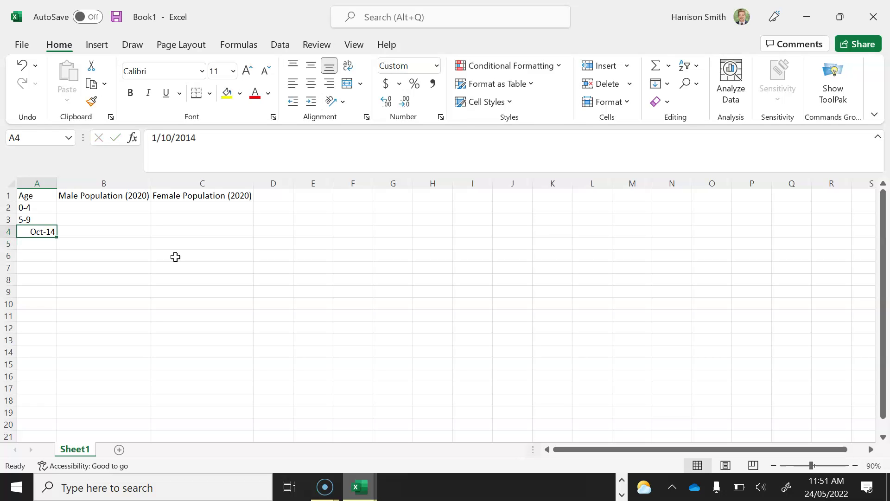
pyautogui.press('BackSpace')
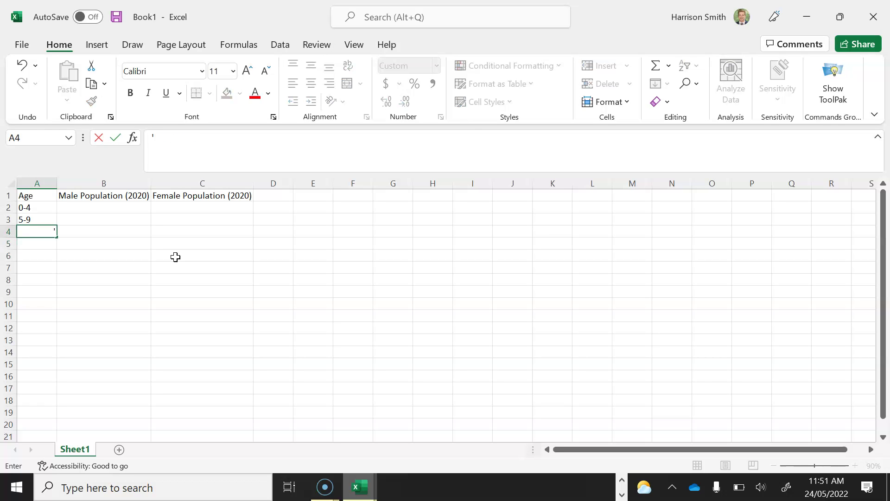
pyautogui.write("'10-14")
pyautogui.press('Return')
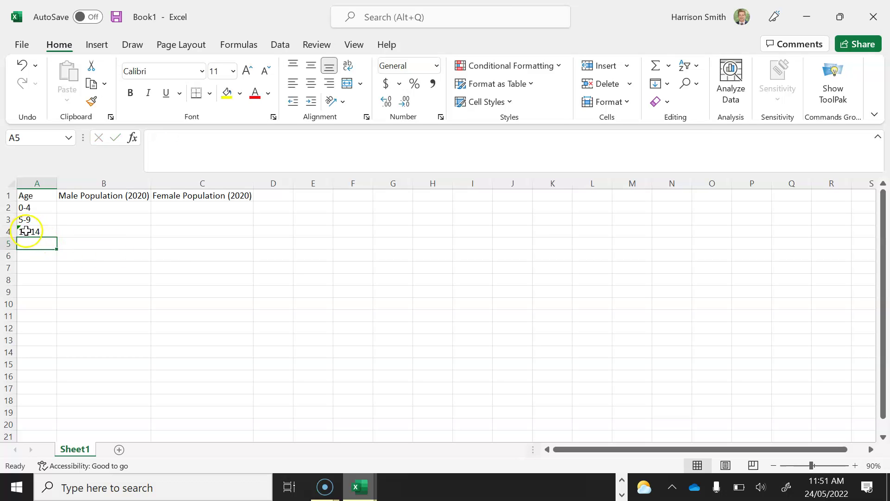
# Add age groups 15-19 through 50-54 below in the Age column
pyautogui.write('15-19')
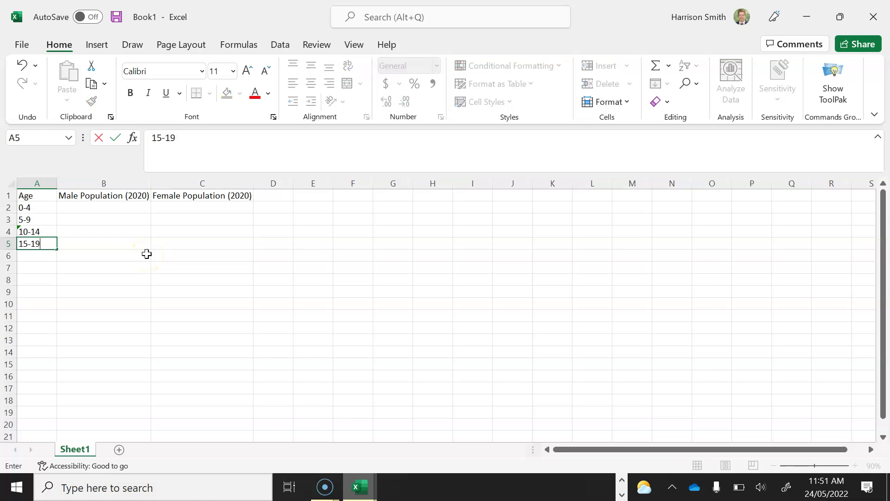
pyautogui.press('Return')
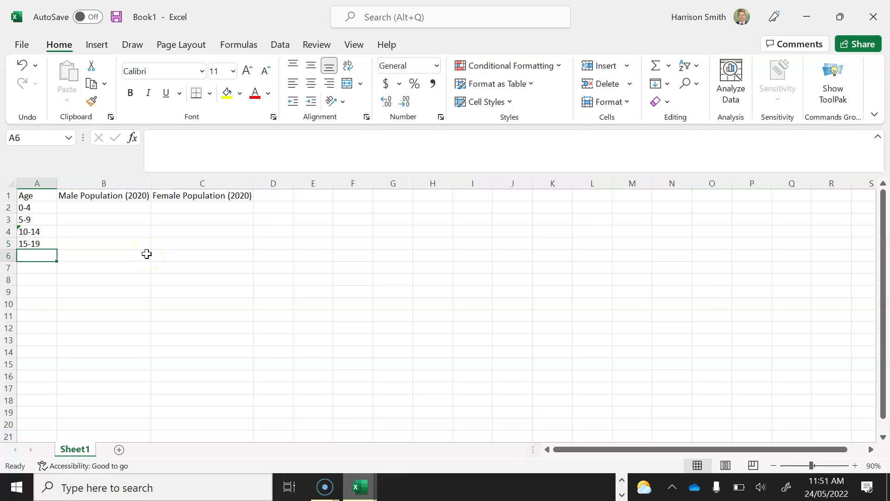
pyautogui.write('20-24')
pyautogui.press('Return')
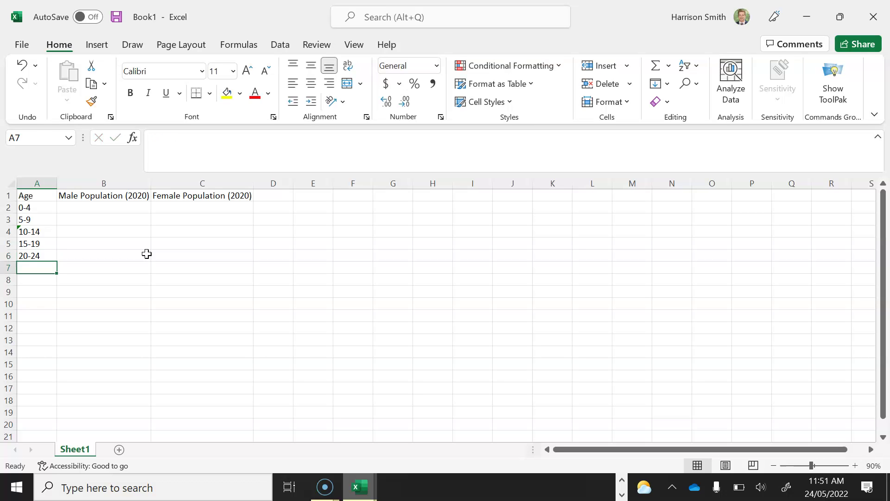
pyautogui.write('25-29')
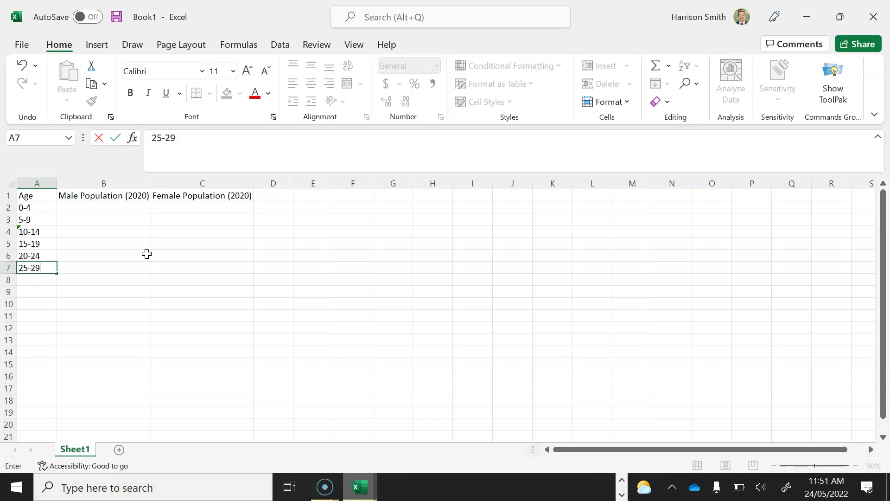
pyautogui.press('Return')
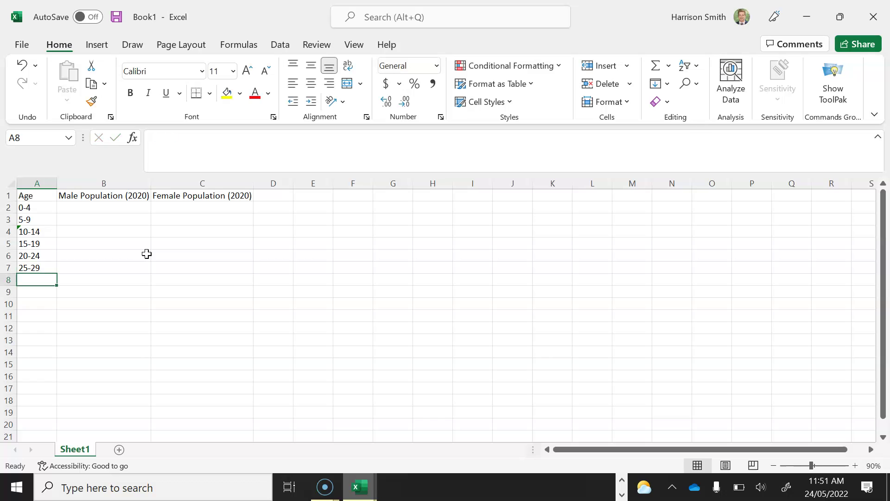
pyautogui.write('30-3')
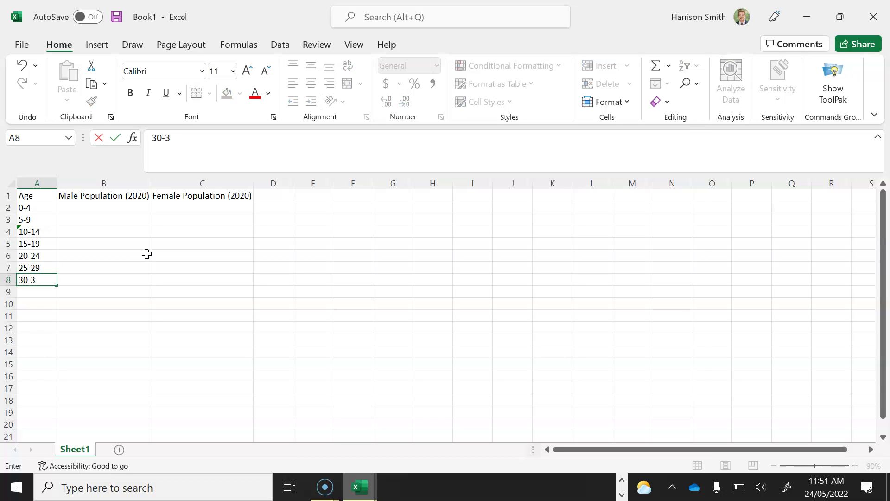
pyautogui.write('4')
pyautogui.press('Return')
pyautogui.write('35')
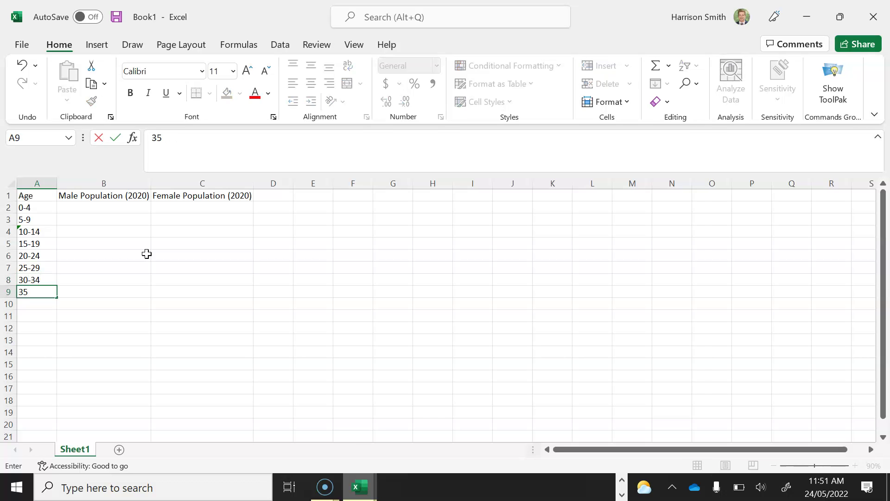
pyautogui.write('-39')
pyautogui.press('Return')
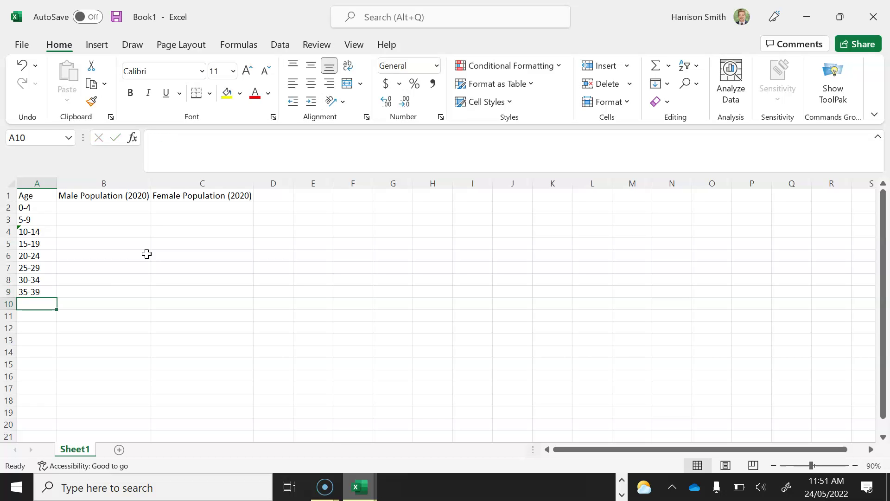
pyautogui.write('40-44')
pyautogui.press('Return')
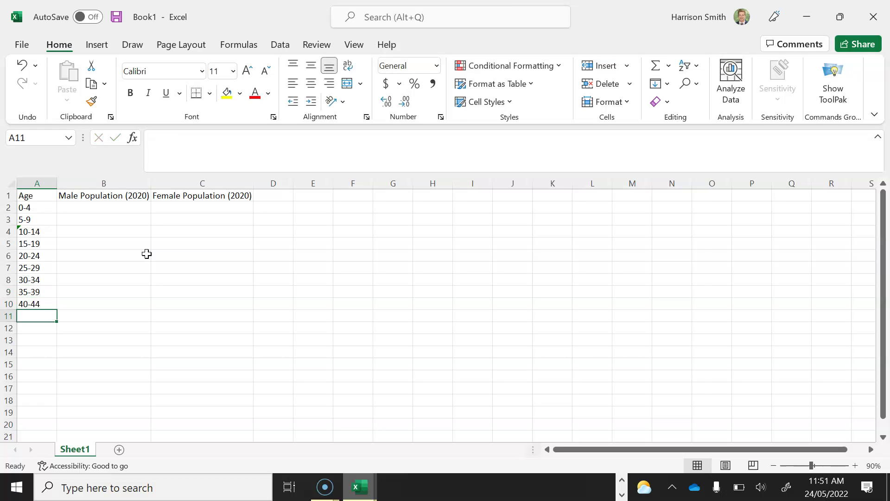
pyautogui.write('45-49')
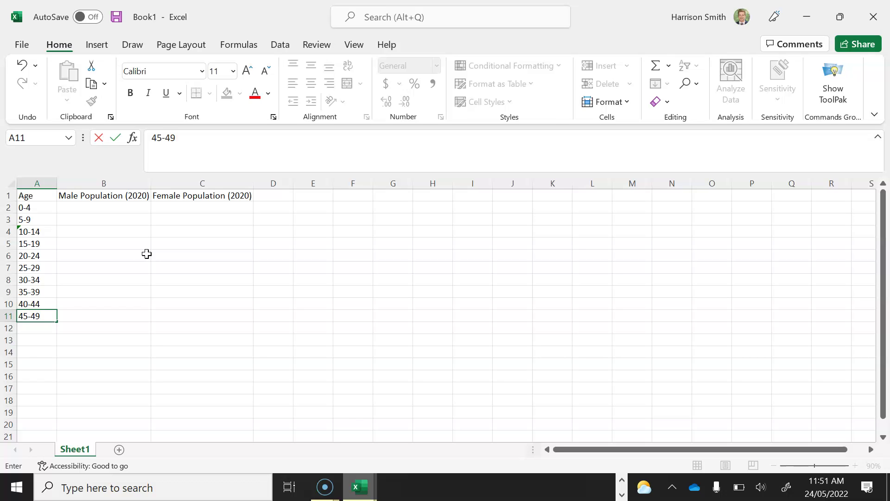
pyautogui.press('Return')
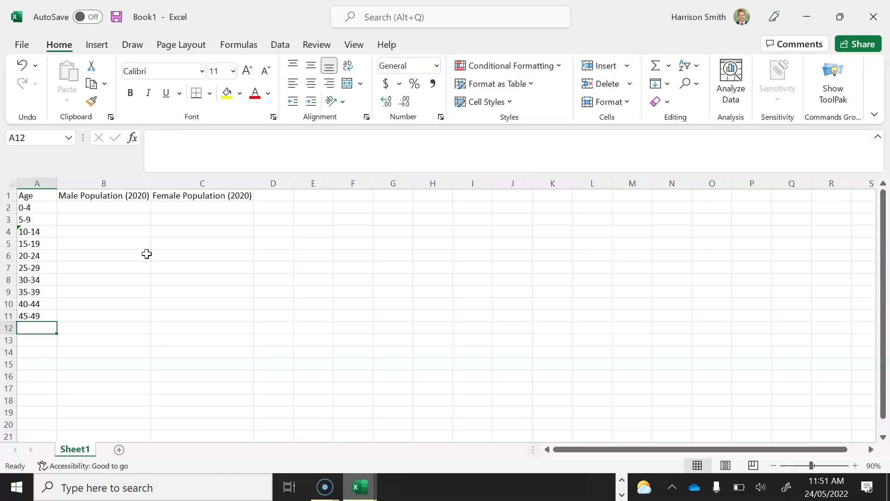
pyautogui.write('50-54')
pyautogui.press('Return')
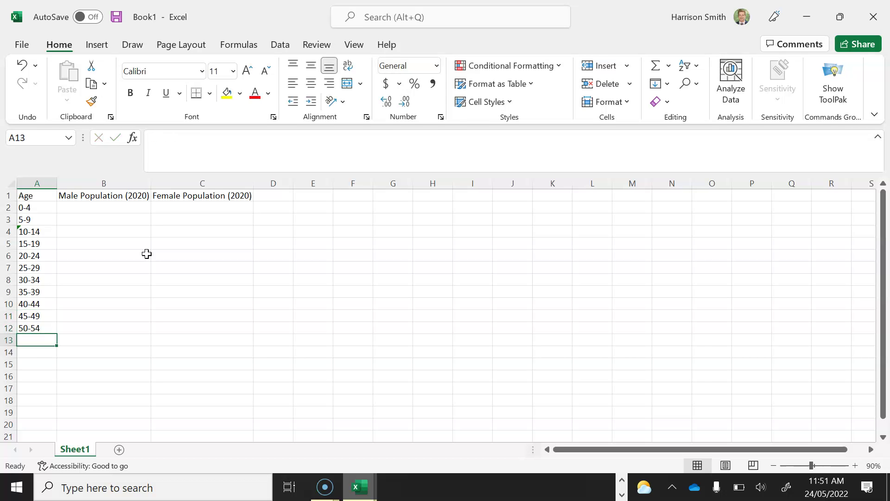
# Add age groups 55-59 through 80-84 and start typing '85 and over'
pyautogui.write('55-59')
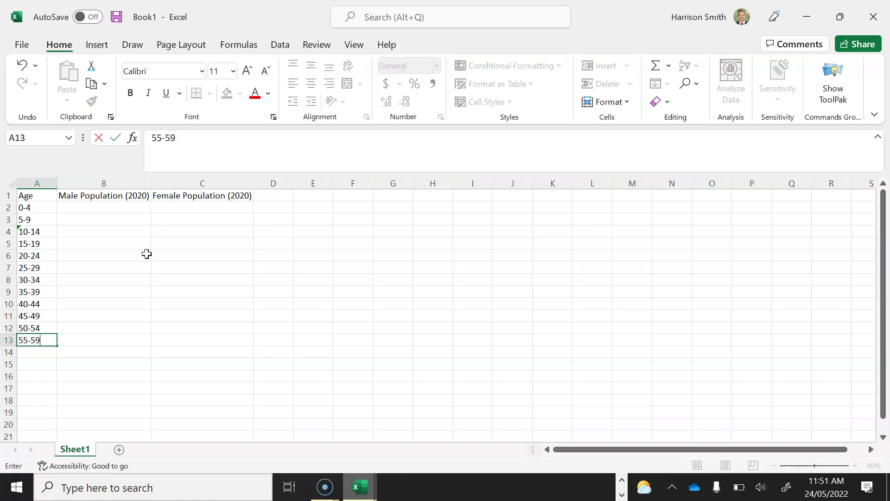
pyautogui.press('Return')
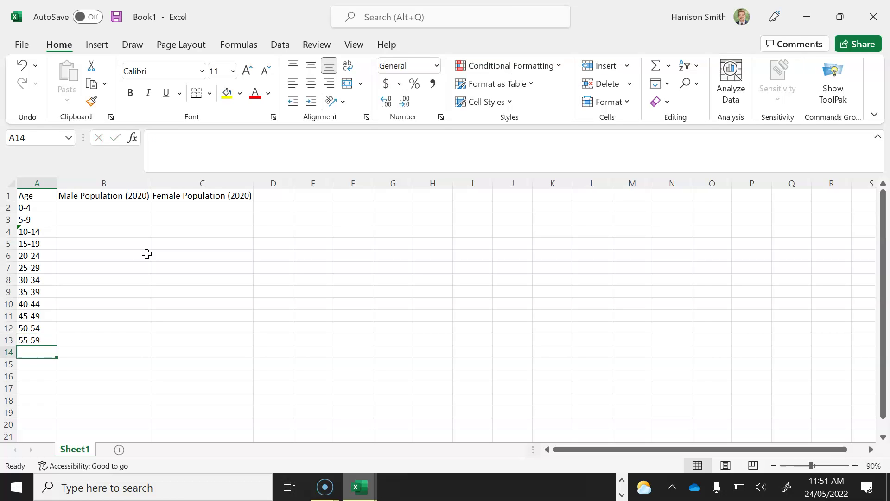
pyautogui.write('60-64')
pyautogui.press('Return')
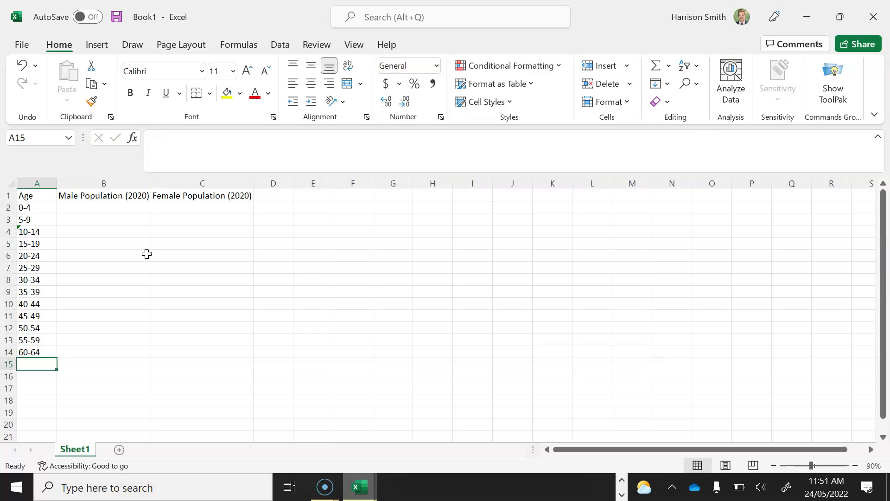
pyautogui.write('65-69')
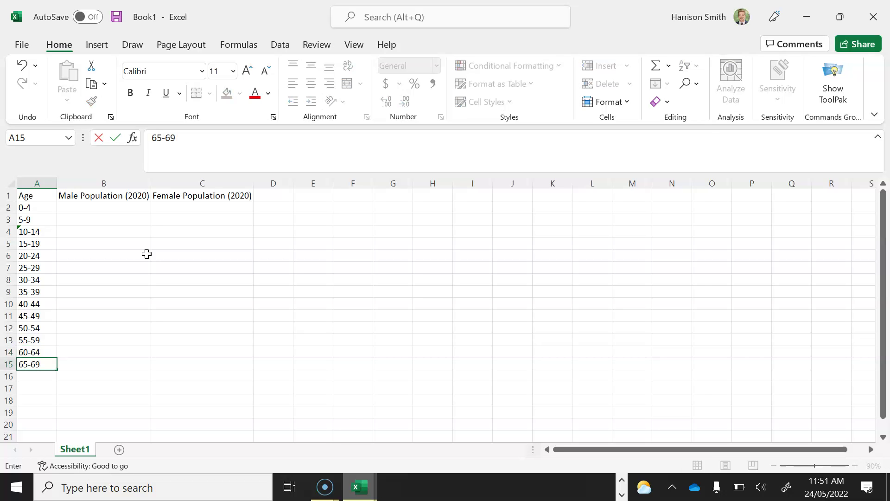
pyautogui.press('Return')
pyautogui.write('70')
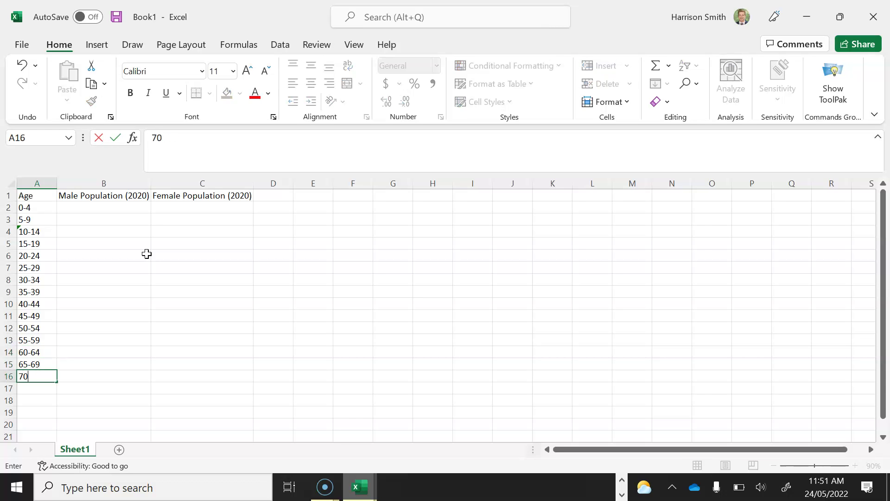
pyautogui.write('-74')
pyautogui.press('Return')
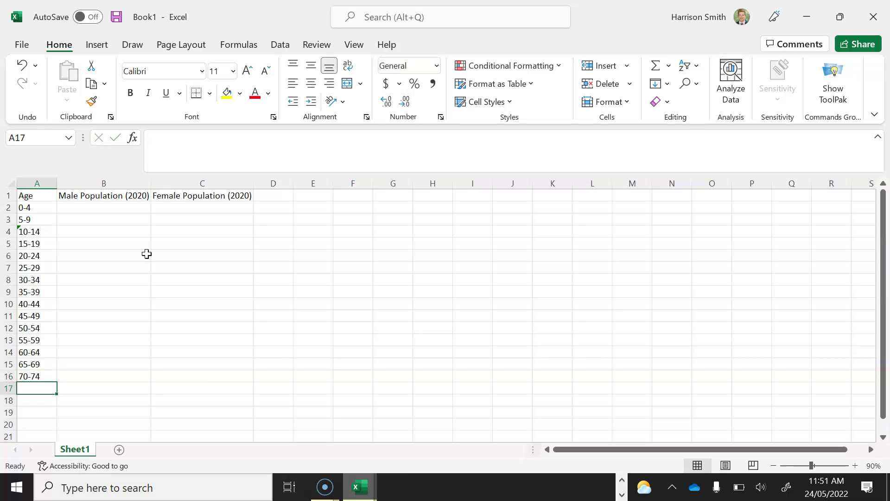
pyautogui.write('75-79')
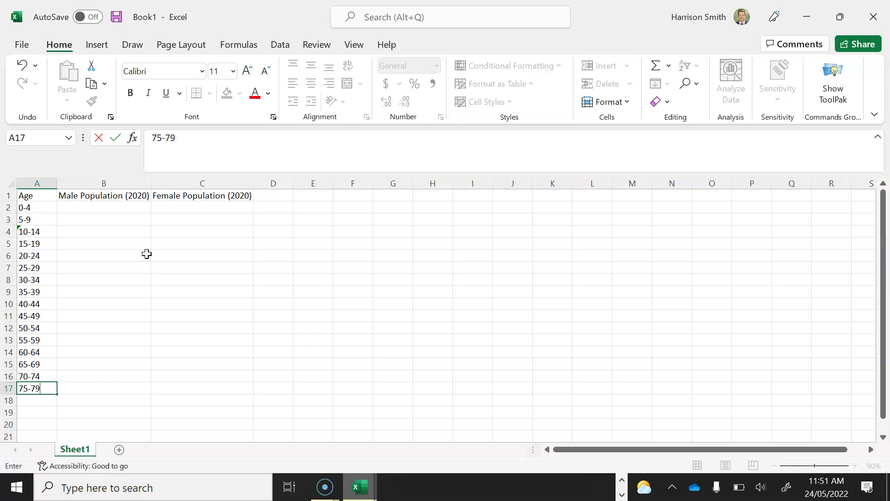
pyautogui.press('Return')
pyautogui.write('80-84')
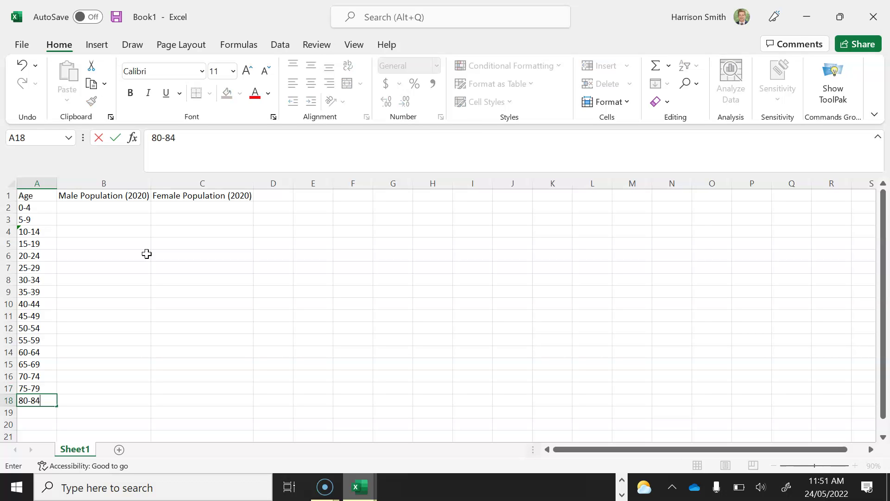
pyautogui.press('Return')
pyautogui.write('85 and over')
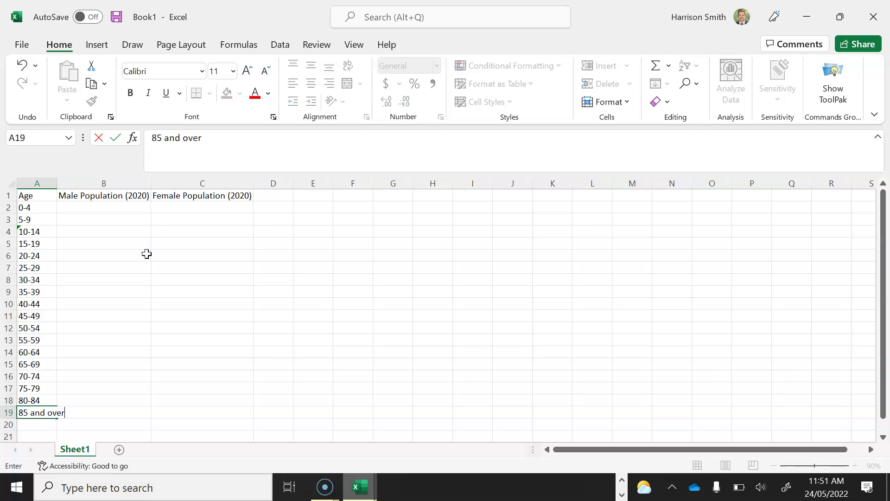
# In the Keperra summary's POP sheet, copy the 2020 male counts in J13:J30
pyautogui.click(367, 486)
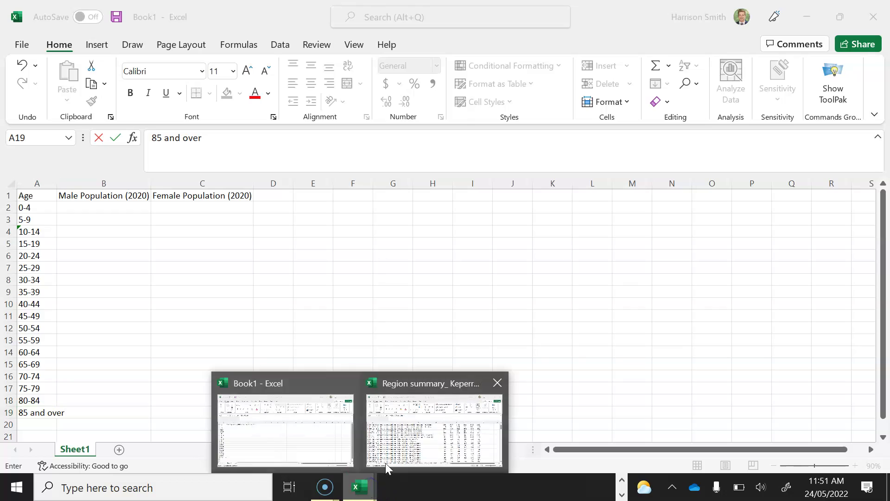
pyautogui.click(409, 441)
pyautogui.scroll(-3, 398, 374)
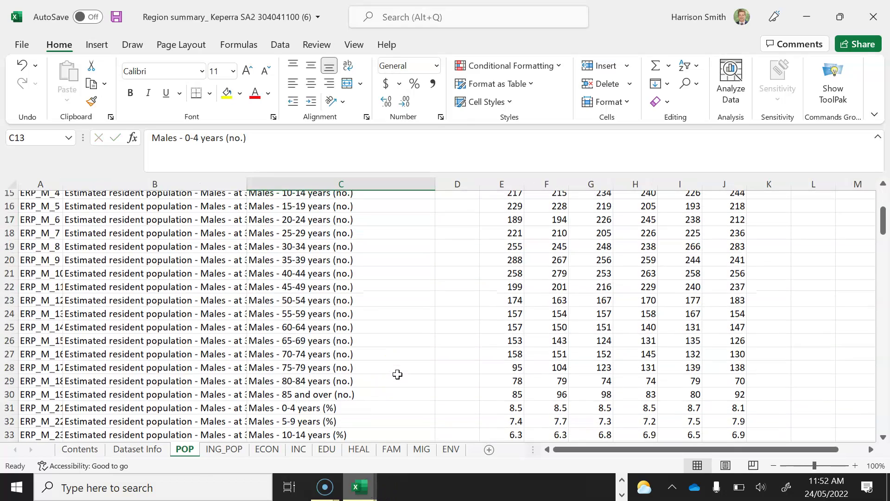
pyautogui.click(358, 395)
pyautogui.scroll(3, 352, 338)
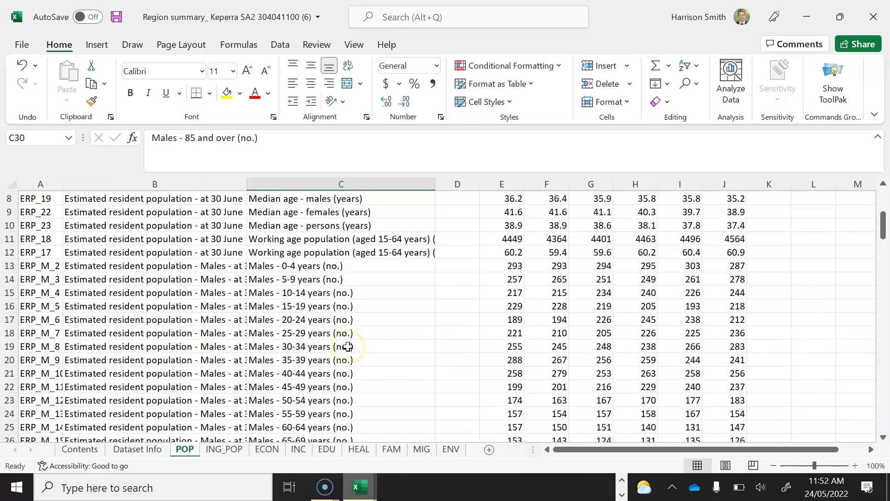
pyautogui.scroll(2, 376, 328)
pyautogui.click(735, 269)
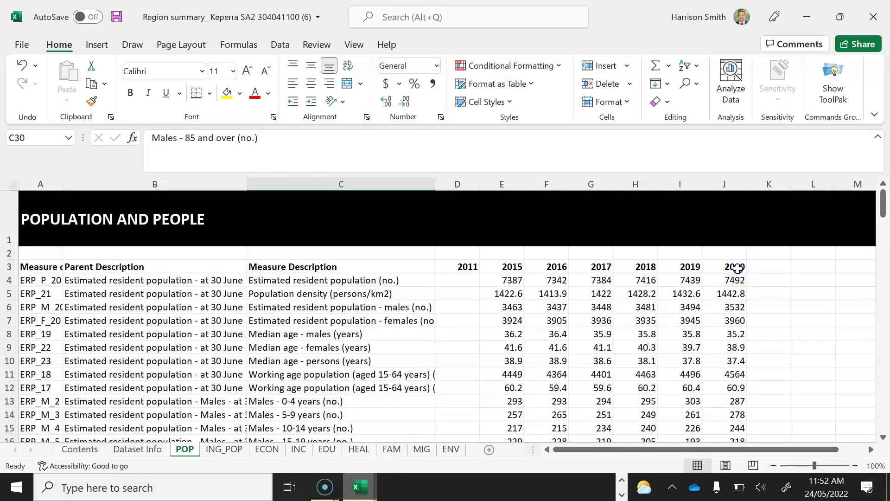
pyautogui.scroll(-2, 736, 283)
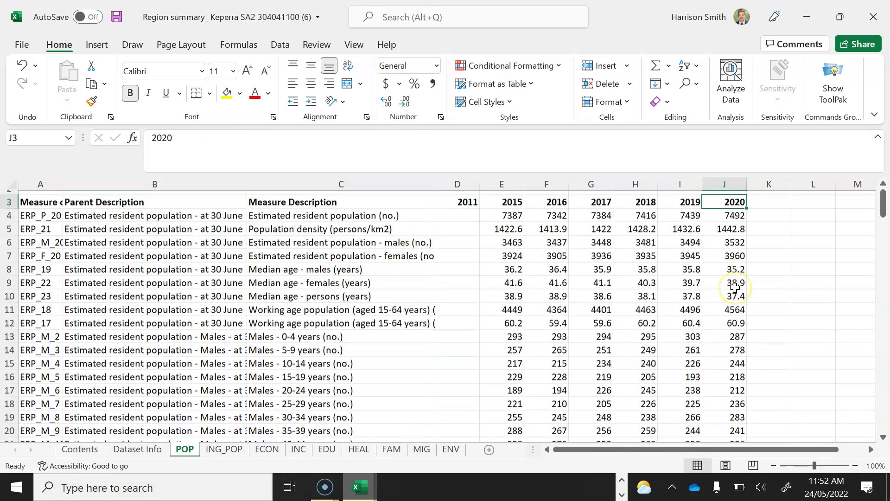
pyautogui.scroll(-2, 386, 337)
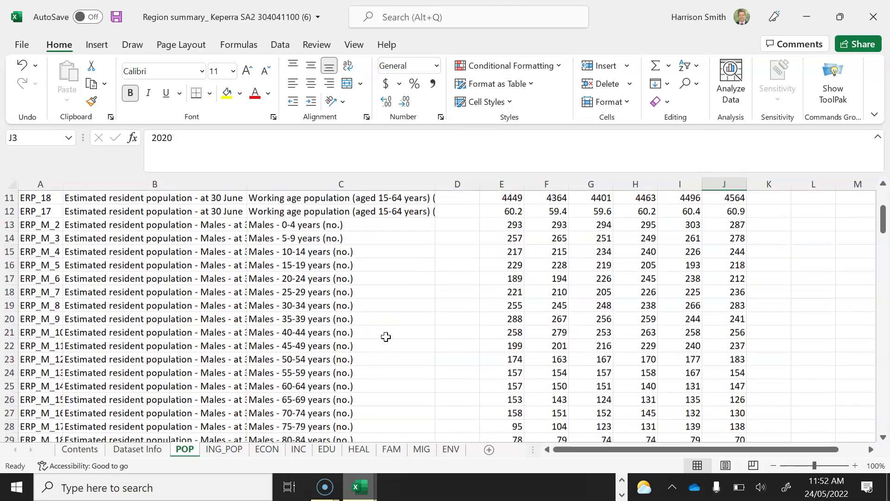
pyautogui.click(295, 198)
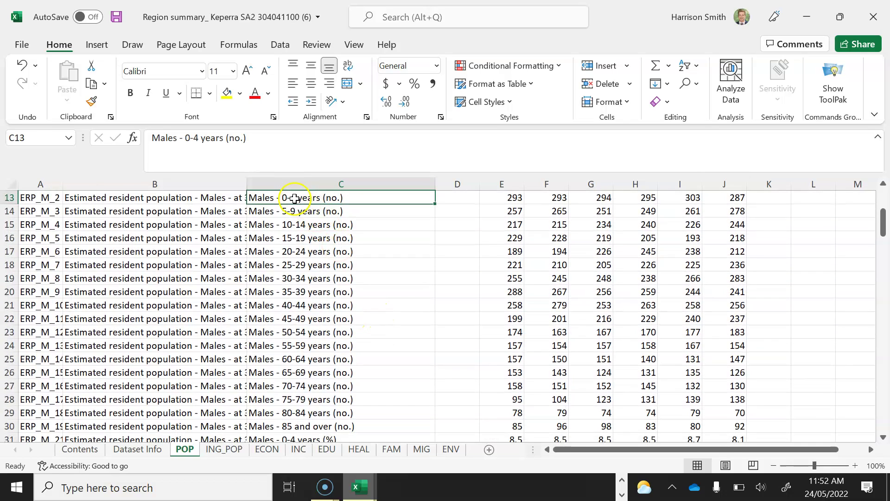
pyautogui.click(720, 201)
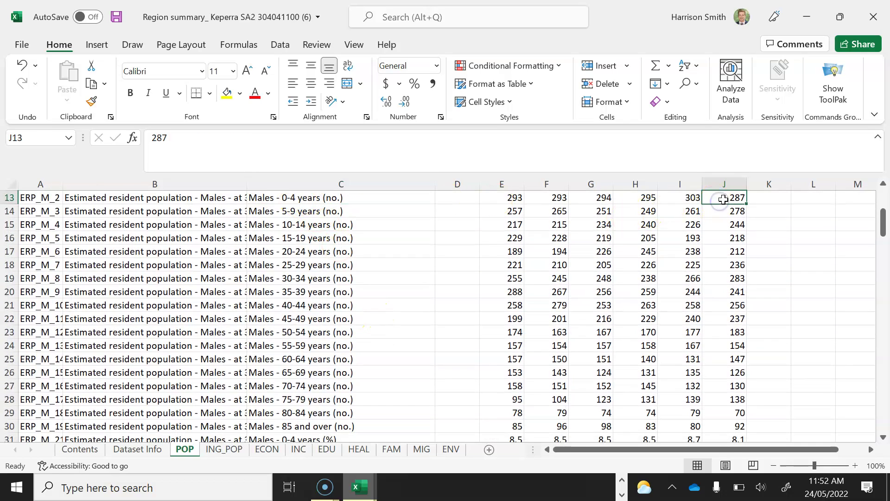
pyautogui.moveTo(728, 201); pyautogui.dragTo(728, 426)
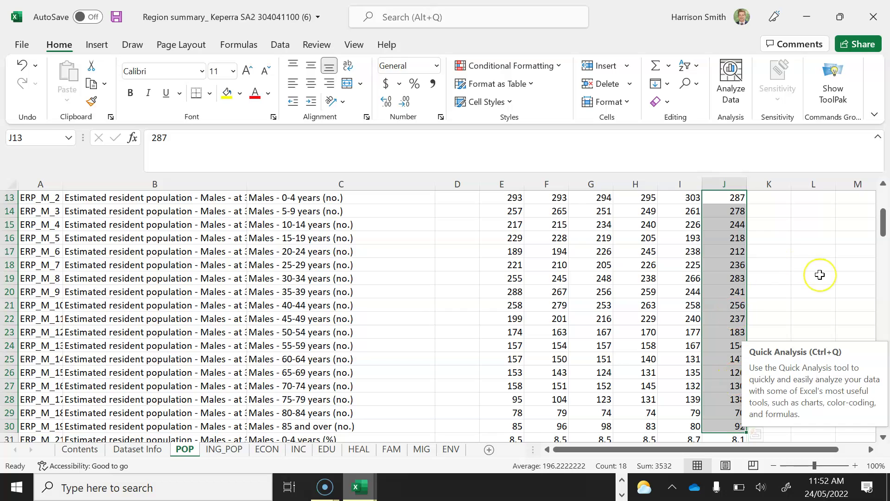
pyautogui.hotkey('ctrl', 'c')
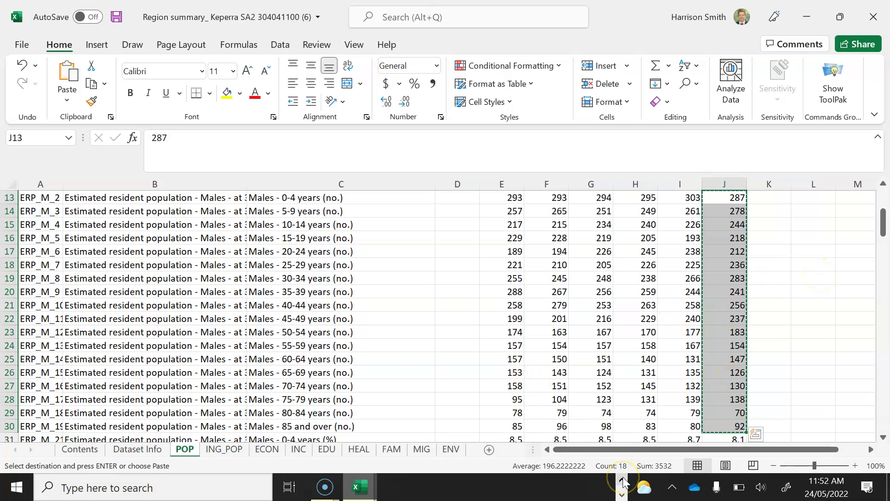
# Paste the male counts into Book1's B2:B19, from 287 for 0-4 to 92 for 85 and over
pyautogui.click(367, 492)
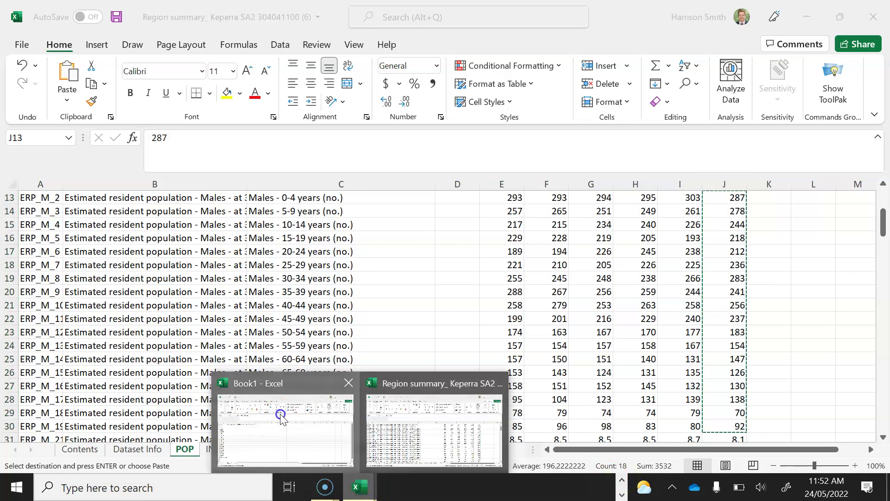
pyautogui.click(282, 416)
pyautogui.click(85, 207)
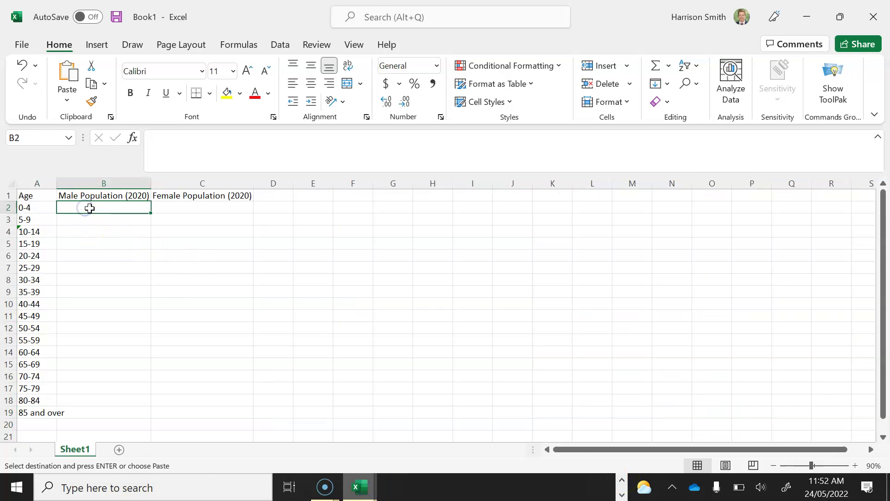
pyautogui.moveTo(87, 206); pyautogui.dragTo(85, 412)
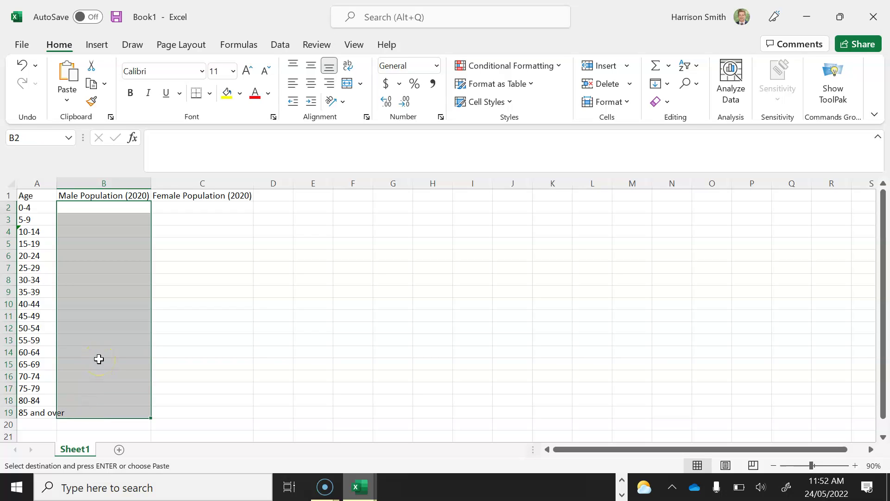
pyautogui.hotkey('ctrl', 'v')
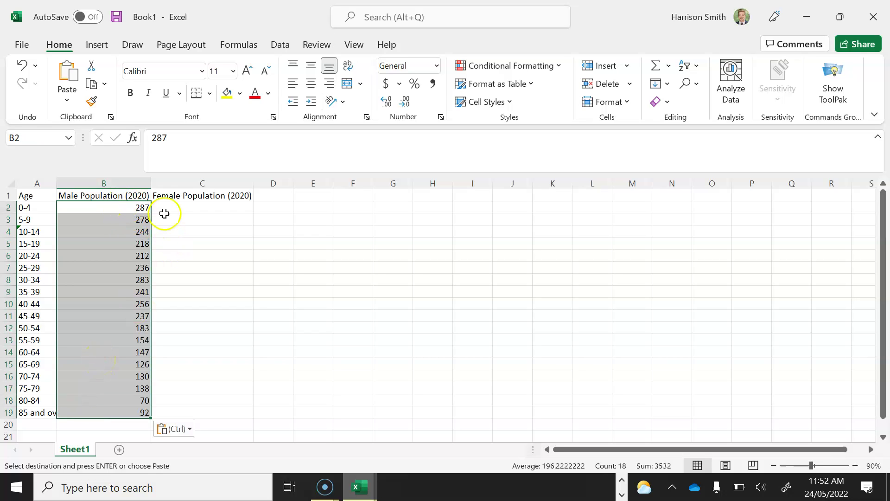
pyautogui.click(188, 208)
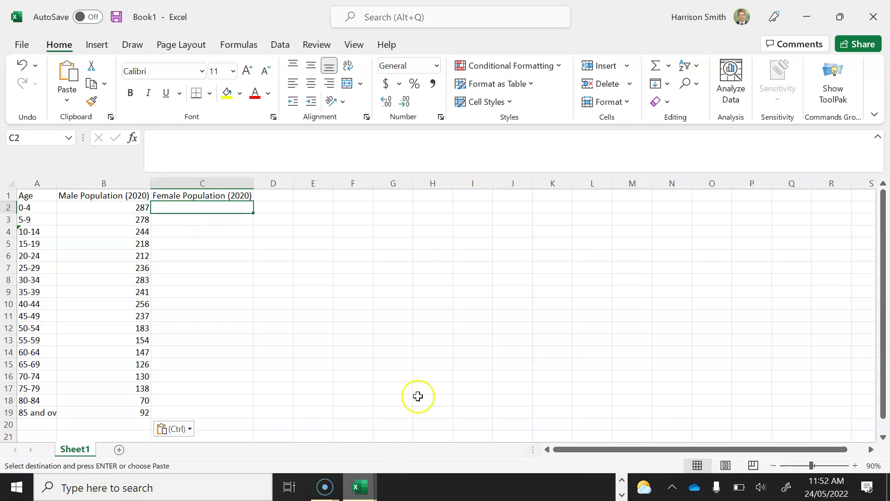
# Select and copy the 2020 female counts J49:J66 (215 through 228) on the Keperra POP sheet
pyautogui.moveTo(361, 488)
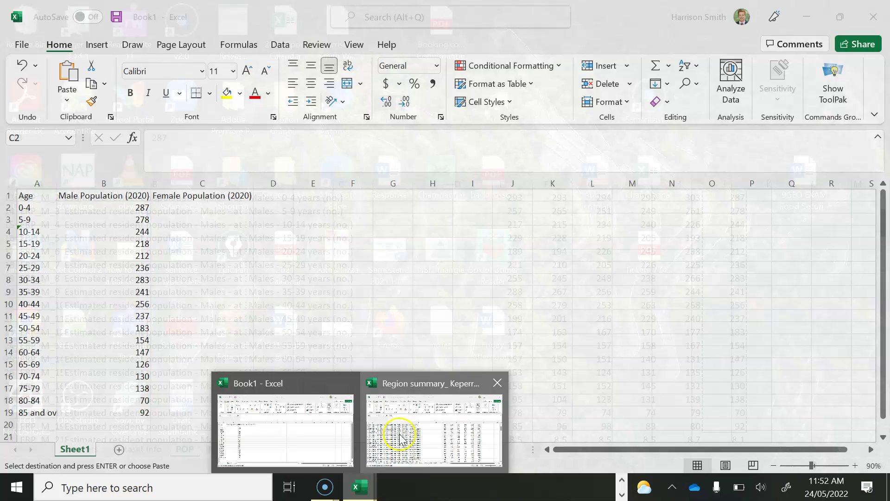
pyautogui.click(397, 428)
pyautogui.scroll(-4, 694, 348)
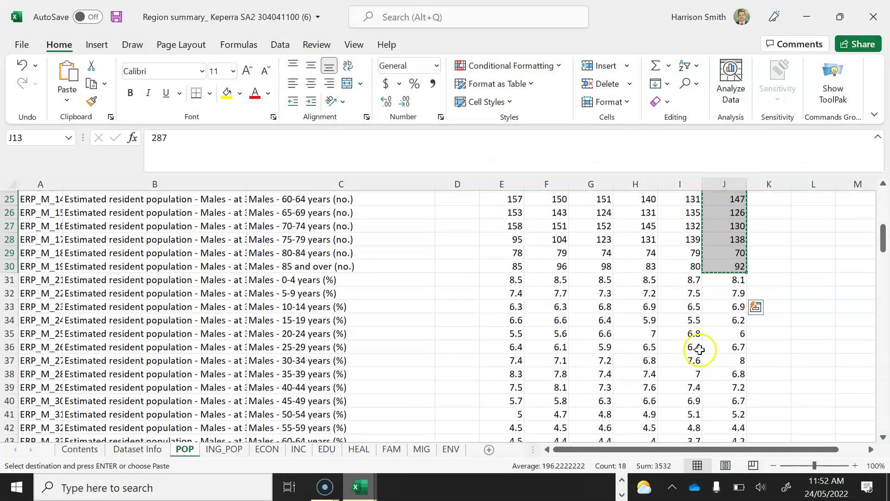
pyautogui.scroll(-3, 326, 275)
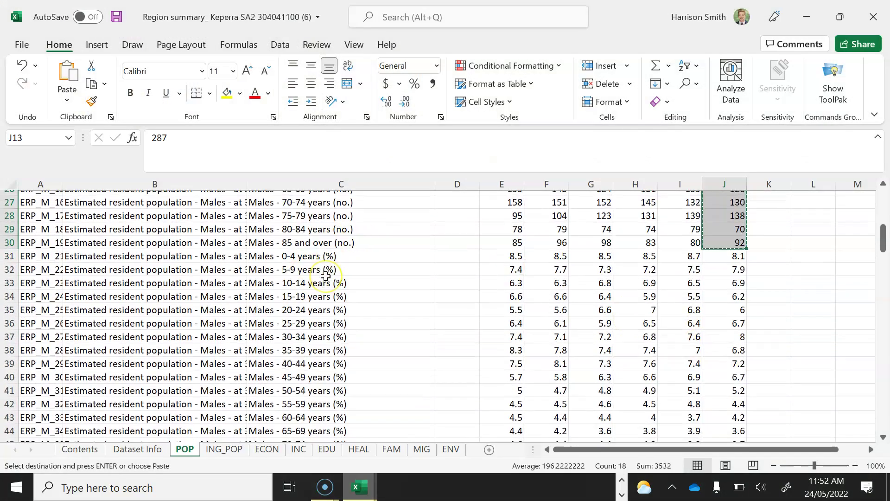
pyautogui.scroll(-5, 326, 276)
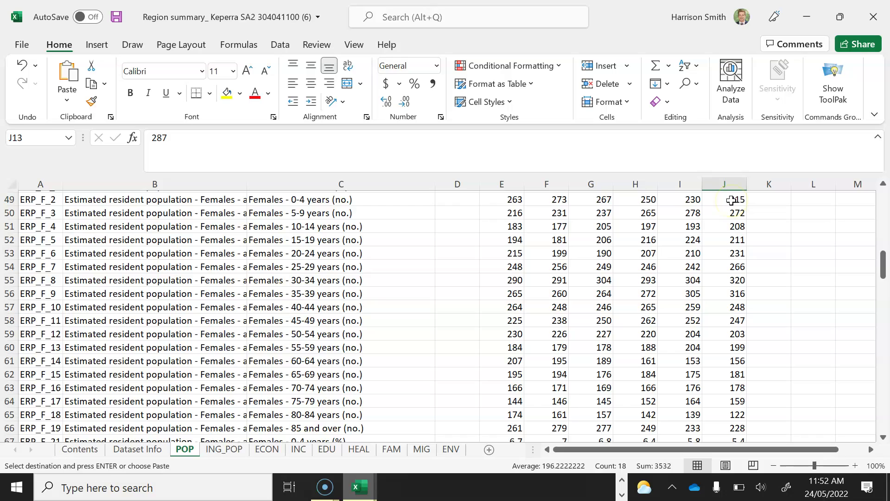
pyautogui.moveTo(732, 200); pyautogui.dragTo(731, 429)
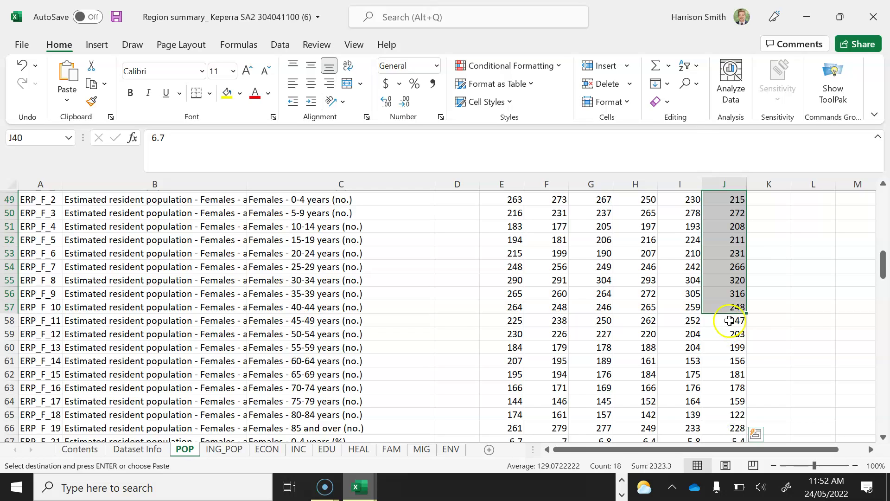
pyautogui.click(730, 199)
pyautogui.moveTo(726, 195); pyautogui.dragTo(717, 324)
pyautogui.scroll(7, 717, 324)
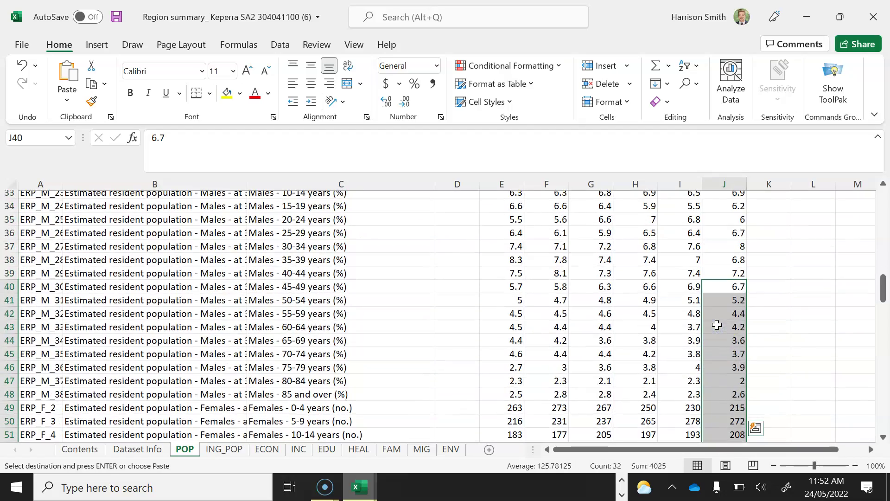
pyautogui.click(789, 320)
pyautogui.scroll(-5, 598, 327)
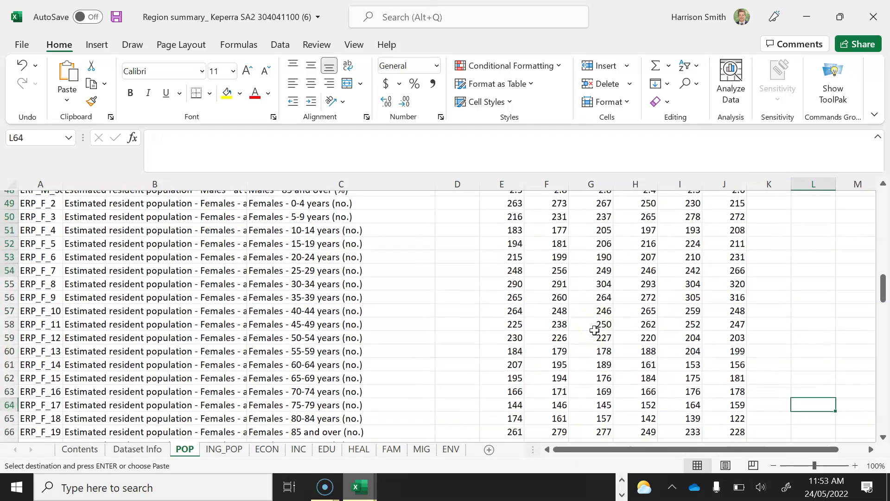
pyautogui.moveTo(720, 199); pyautogui.dragTo(722, 423)
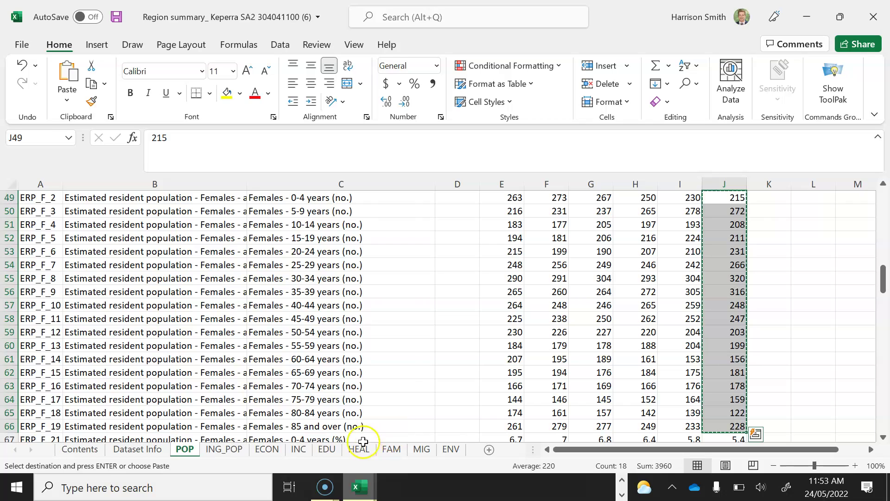
pyautogui.click(356, 491)
# Paste the female counts into Book1's C2:C19
pyautogui.click(319, 445)
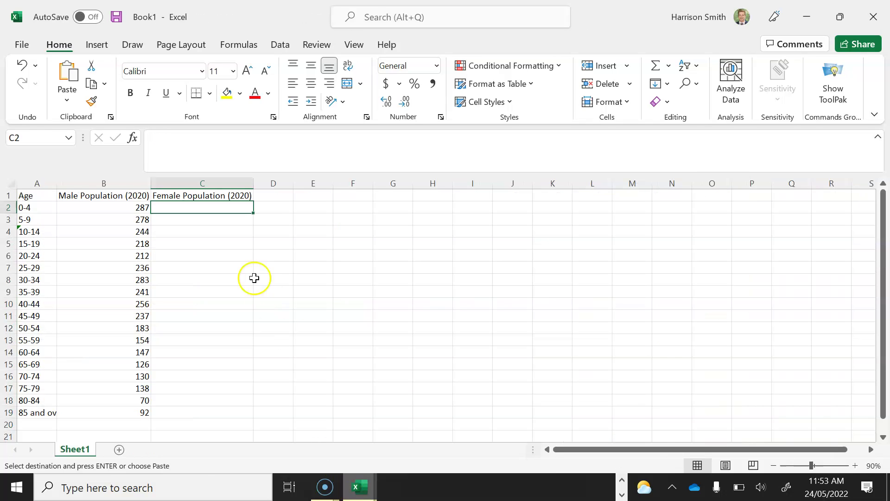
pyautogui.moveTo(187, 208); pyautogui.dragTo(188, 410)
pyautogui.hotkey('ctrl', 'v')
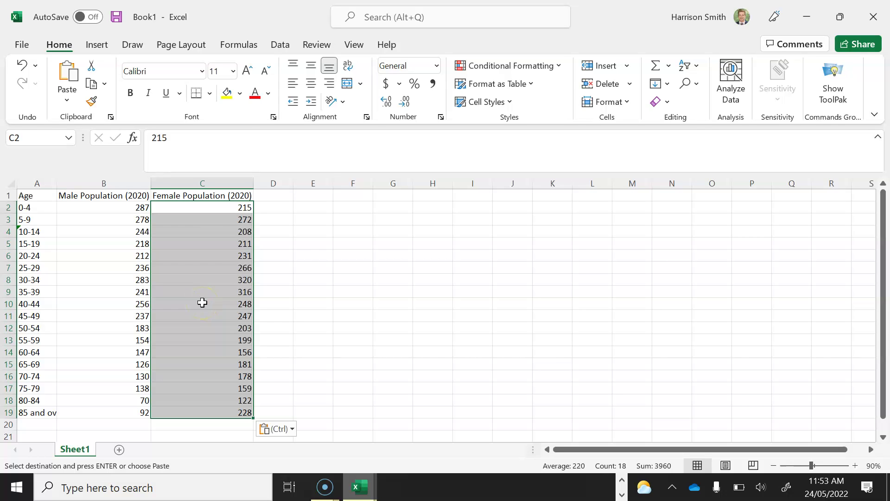
pyautogui.click(310, 254)
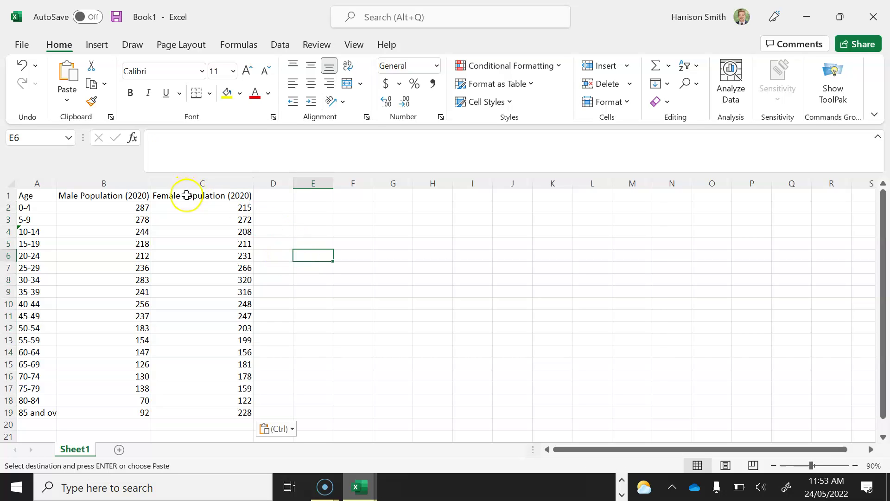
# Move the female column C1:C19 to column D and the Male Population (2020) heading from B1 to C1
pyautogui.moveTo(184, 191); pyautogui.dragTo(204, 410)
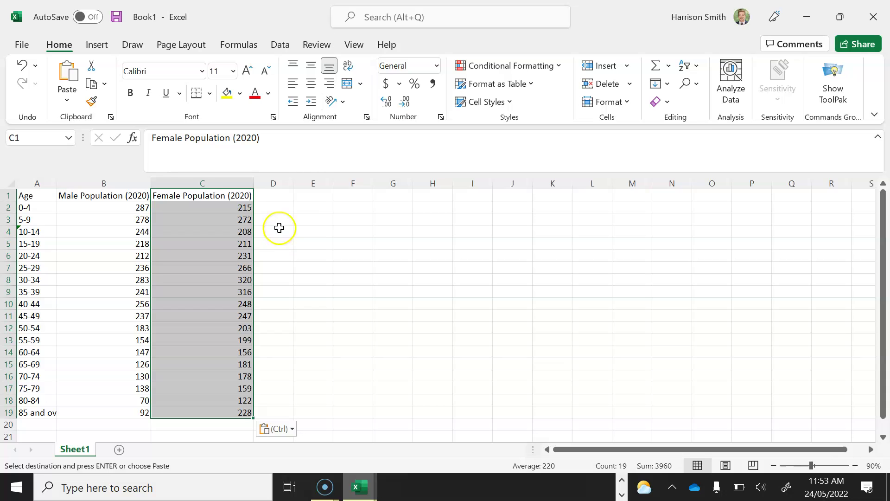
pyautogui.moveTo(252, 199); pyautogui.dragTo(360, 185)
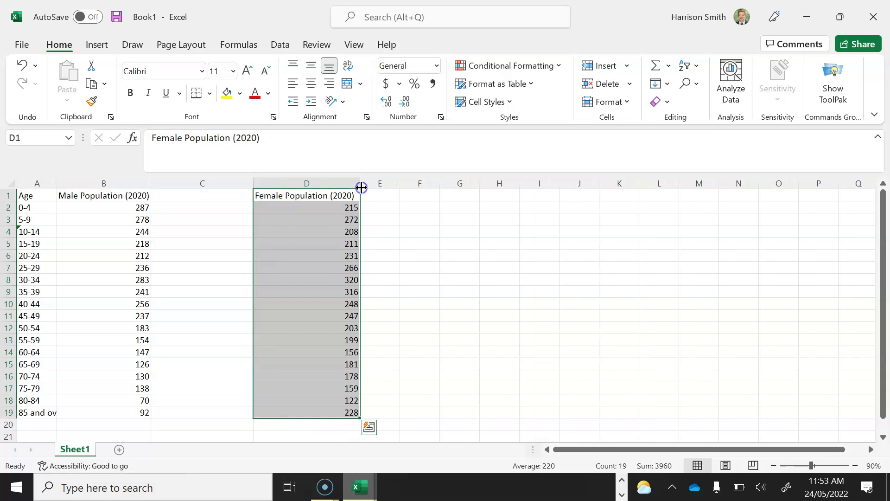
pyautogui.click(126, 200)
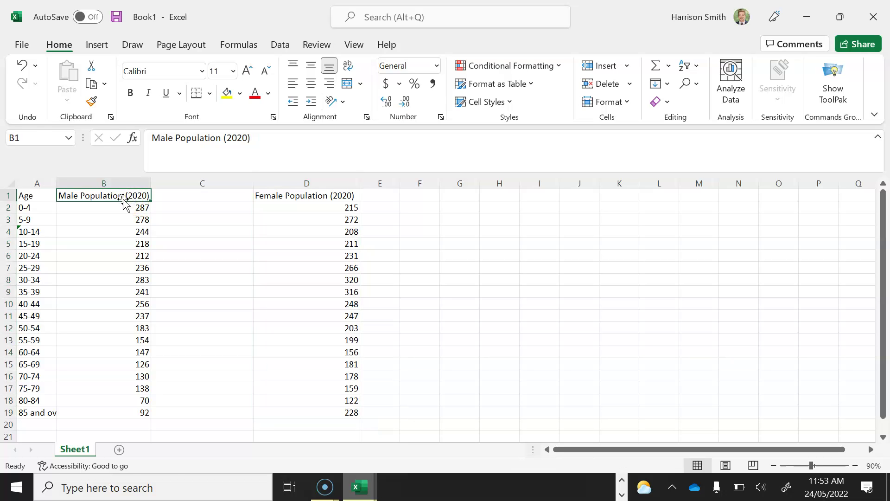
pyautogui.moveTo(127, 200); pyautogui.dragTo(165, 200)
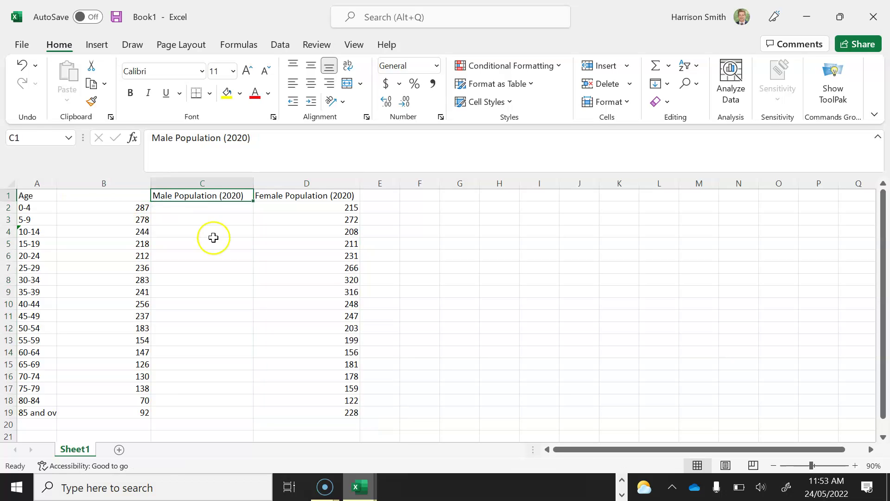
pyautogui.click(216, 244)
pyautogui.click(511, 328)
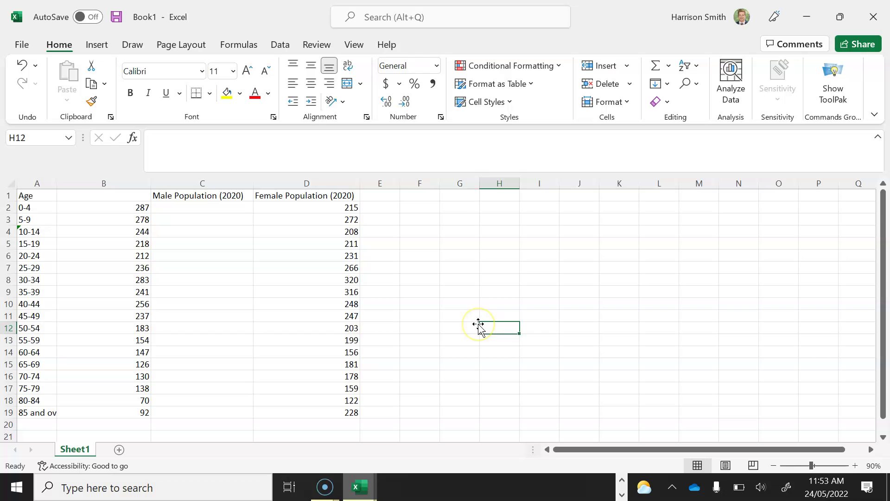
# Enter =B2*-1 in C2 and fill it down to C19, giving -287 through -92
pyautogui.click(215, 209)
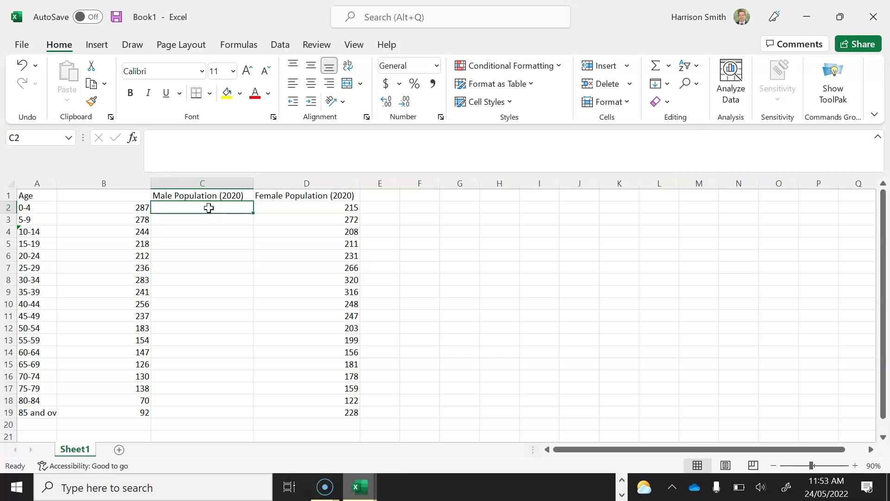
pyautogui.write('=')
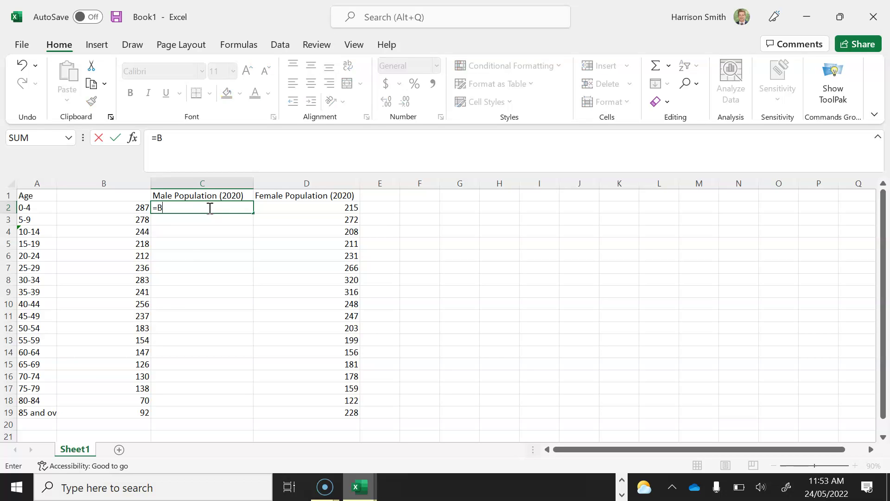
pyautogui.write('B2*-1')
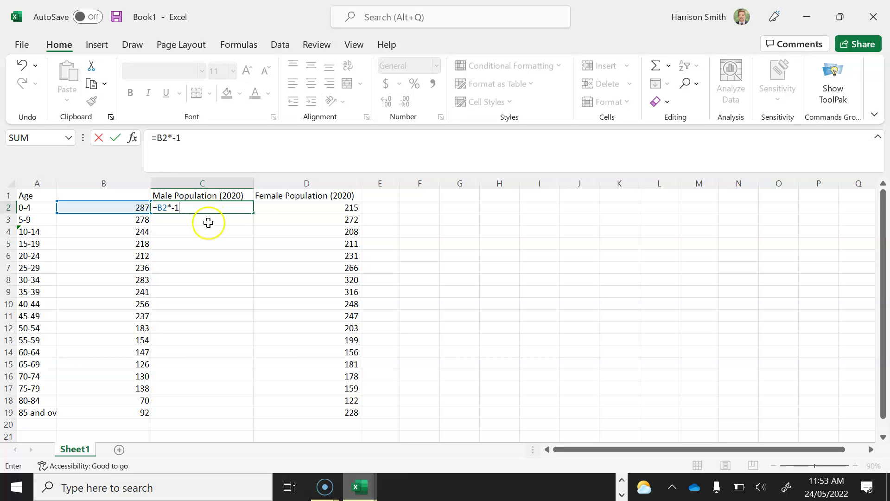
pyautogui.click(207, 223)
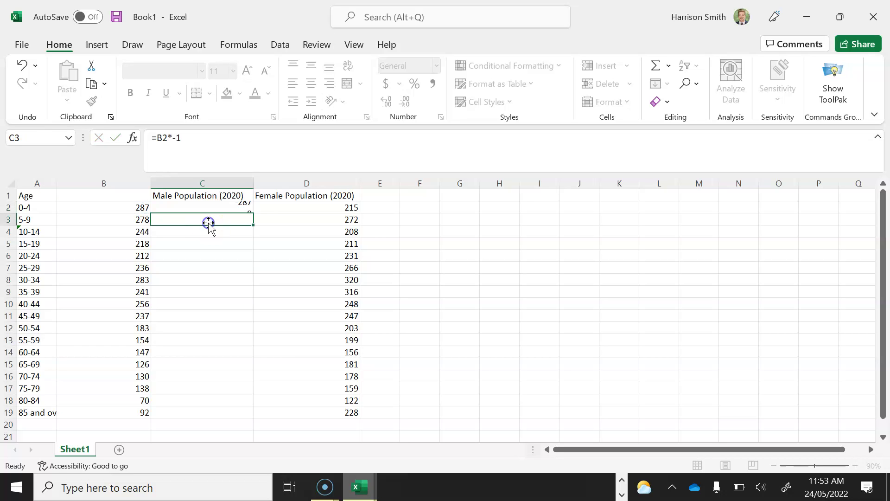
pyautogui.click(131, 210)
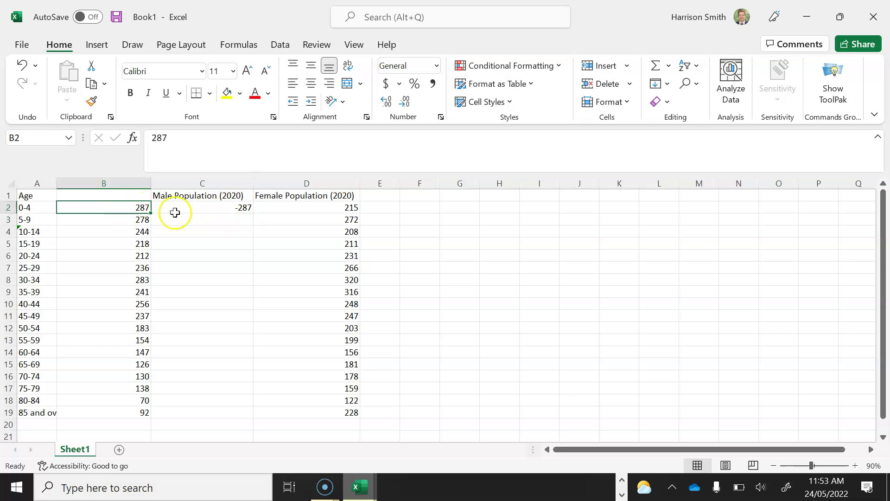
pyautogui.click(236, 210)
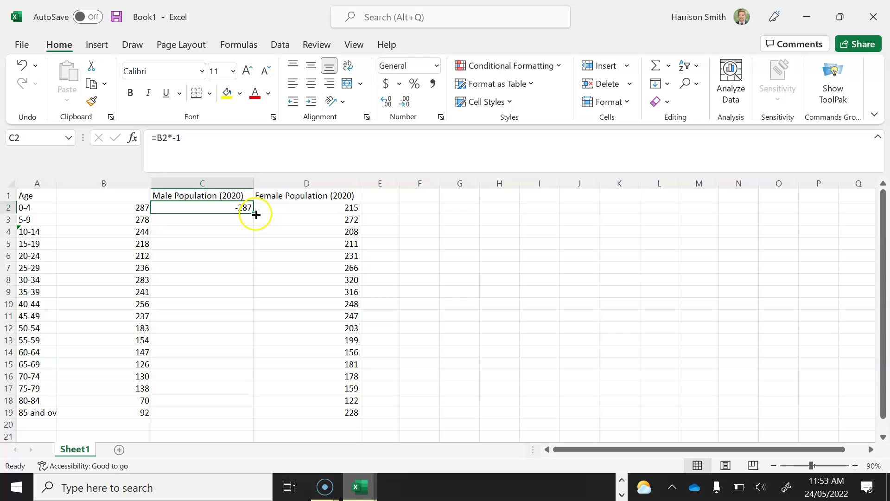
pyautogui.moveTo(254, 214); pyautogui.dragTo(252, 413)
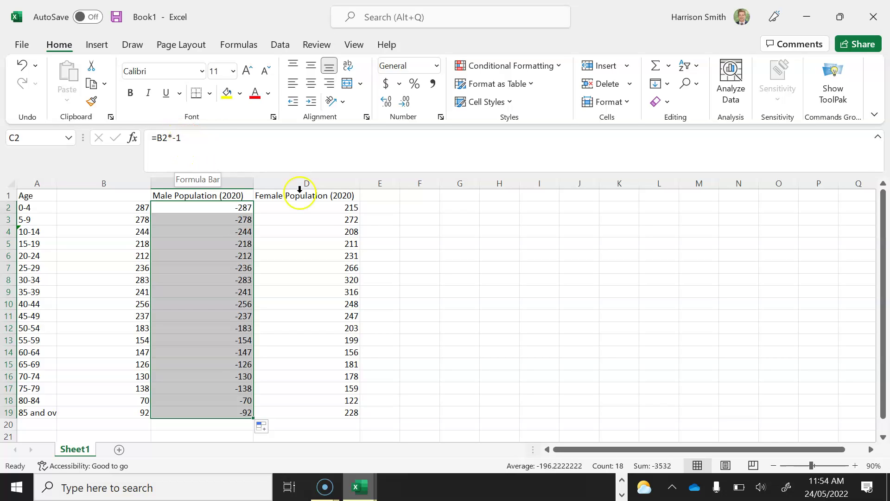
pyautogui.click(378, 410)
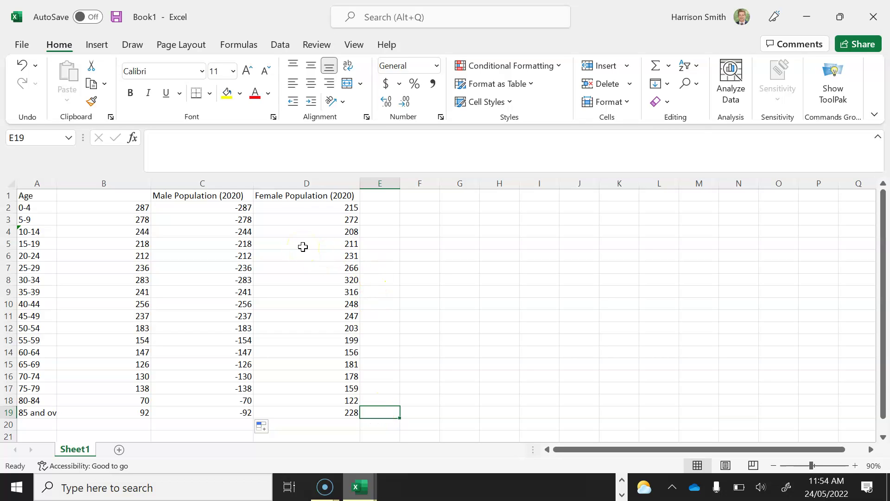
# Select A1:A19 together with C1:C19 and D1:D19 as the chart's source data
pyautogui.click(26, 195)
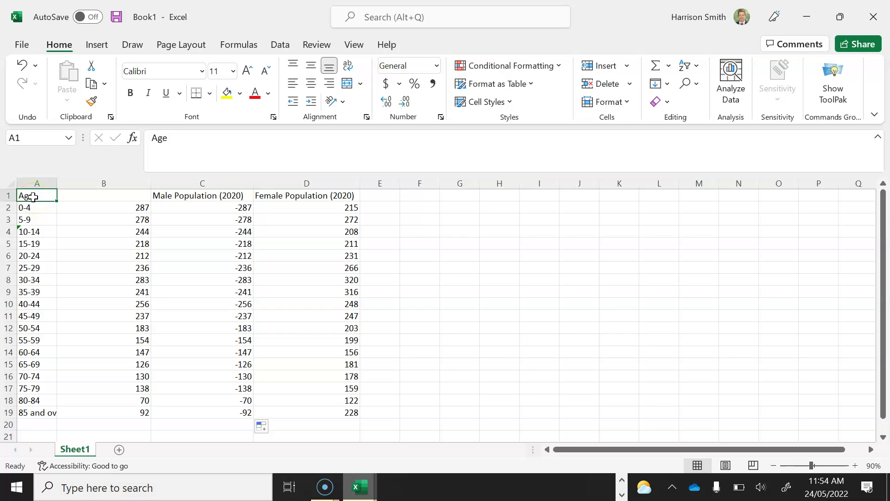
pyautogui.moveTo(119, 207); pyautogui.dragTo(113, 410)
pyautogui.click(235, 207)
pyautogui.click(24, 195)
pyautogui.moveTo(36, 198); pyautogui.dragTo(36, 411)
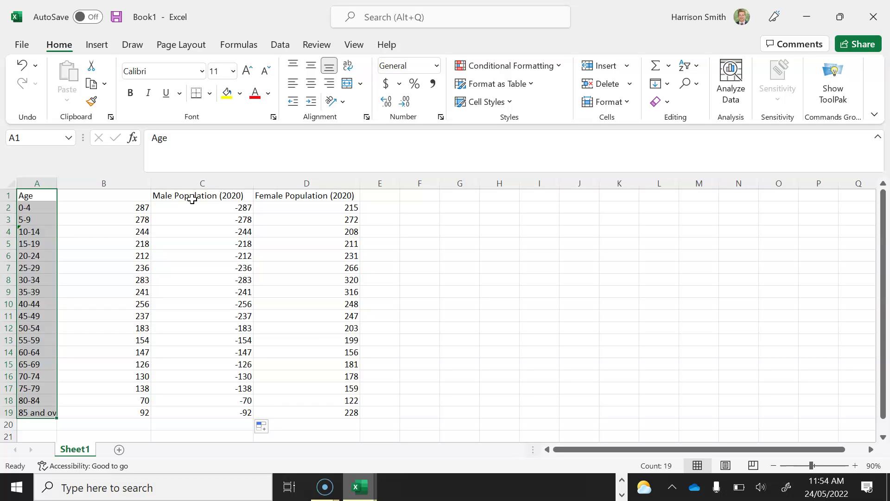
pyautogui.moveTo(193, 197); pyautogui.dragTo(192, 284)
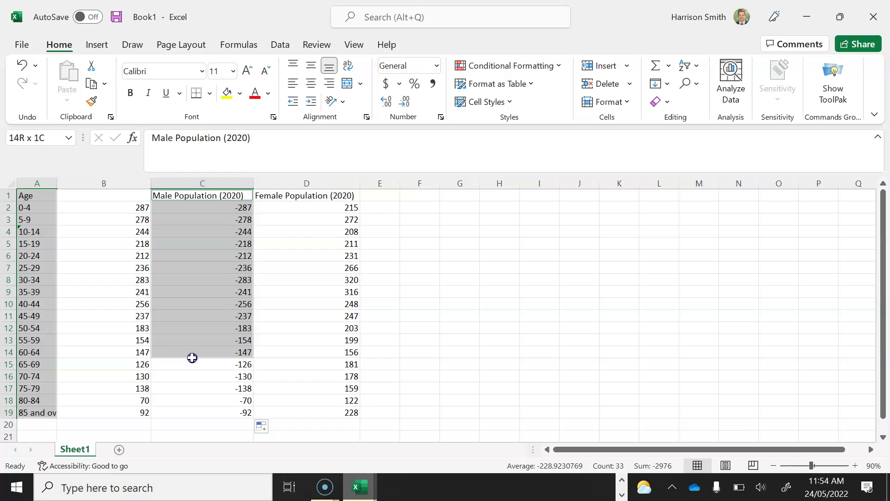
pyautogui.moveTo(192, 358); pyautogui.dragTo(195, 413)
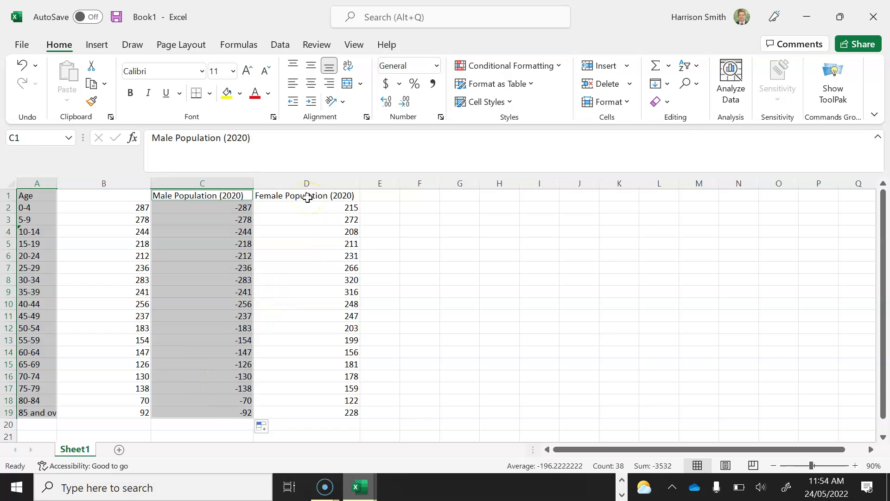
pyautogui.moveTo(307, 197); pyautogui.dragTo(305, 408)
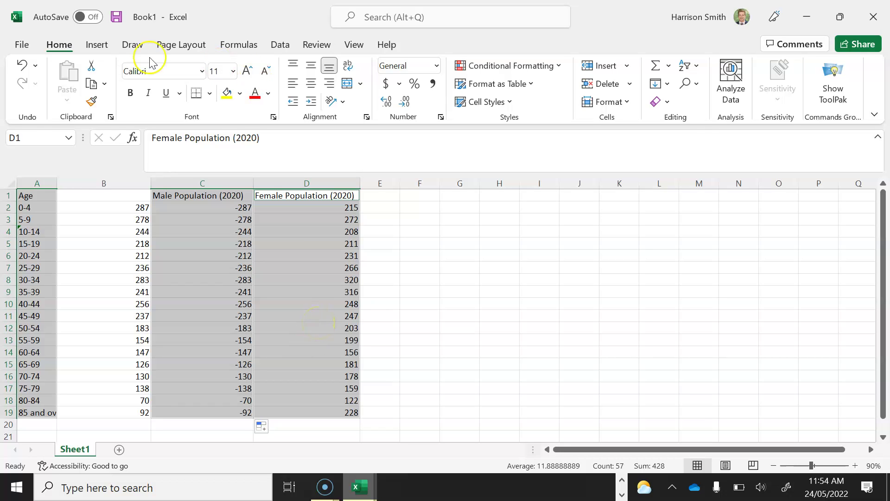
# Insert the recommended stacked bar chart from the selected data
pyautogui.click(97, 45)
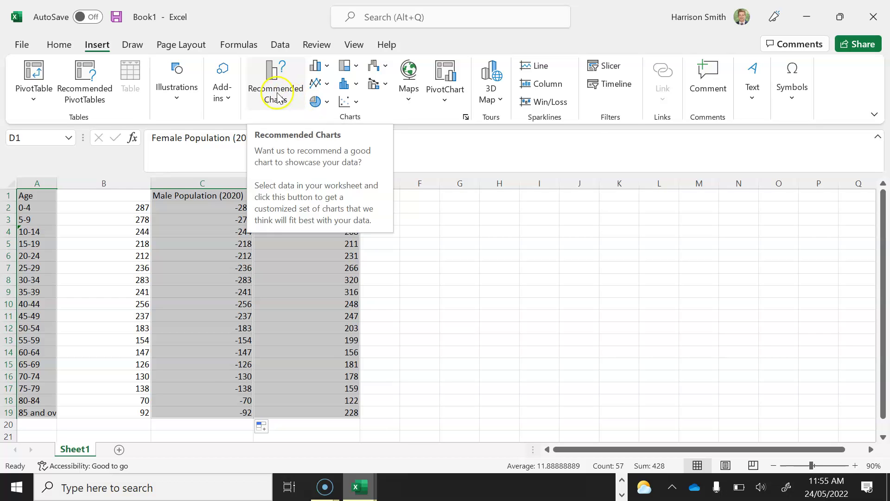
pyautogui.click(277, 96)
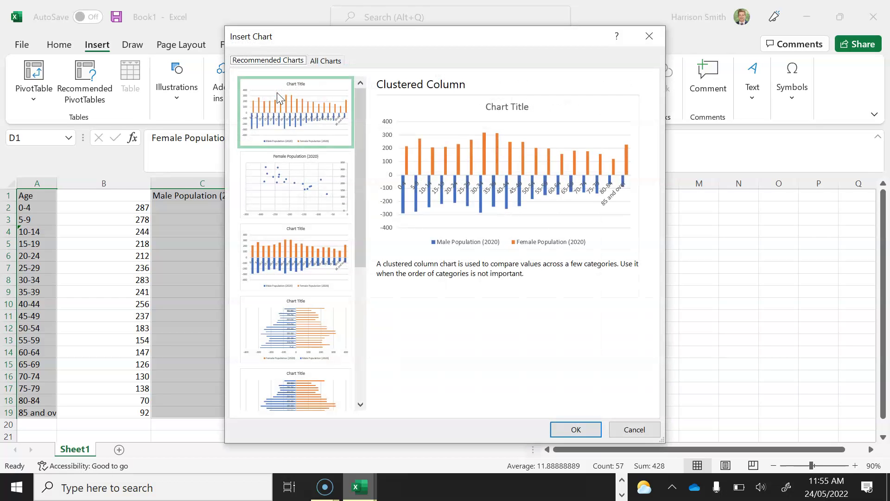
pyautogui.click(317, 372)
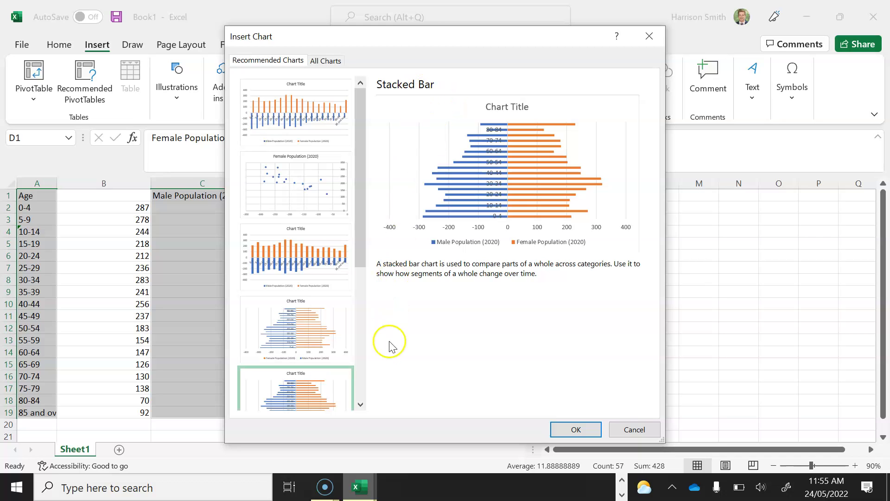
pyautogui.click(574, 429)
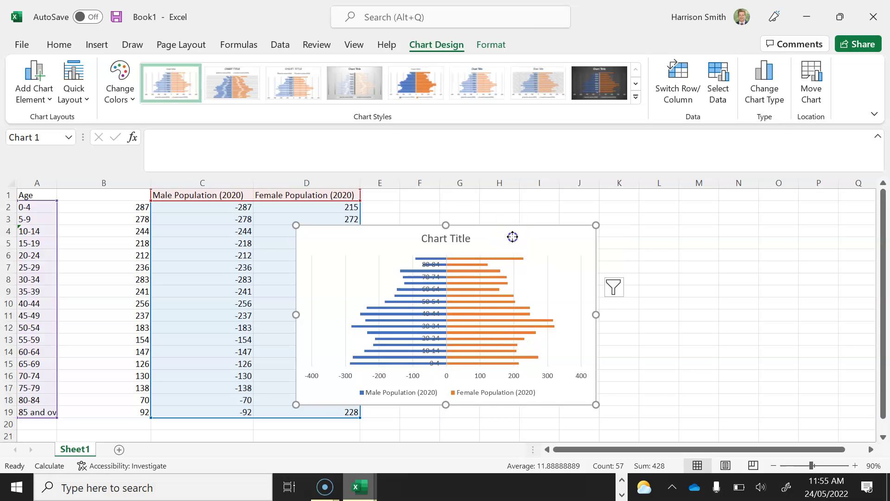
# Move the chart beside the table, delete its title and enlarge it
pyautogui.moveTo(513, 237); pyautogui.dragTo(608, 217)
pyautogui.click(550, 220)
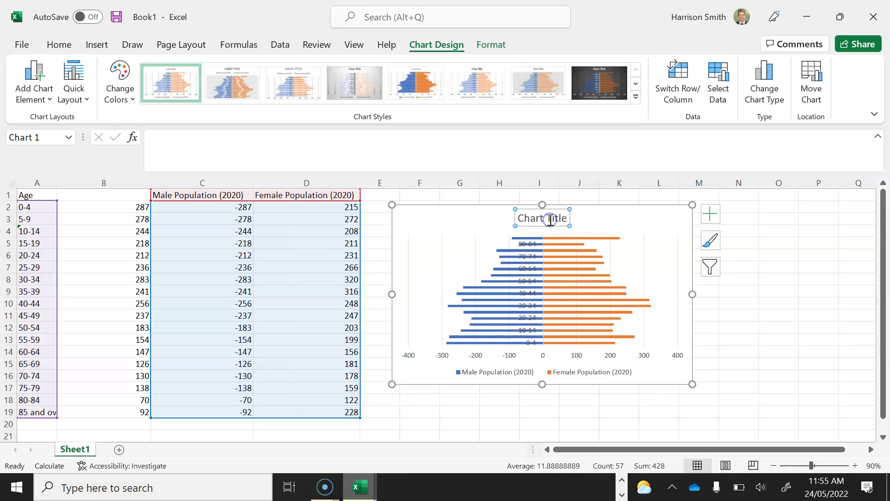
pyautogui.press('Delete')
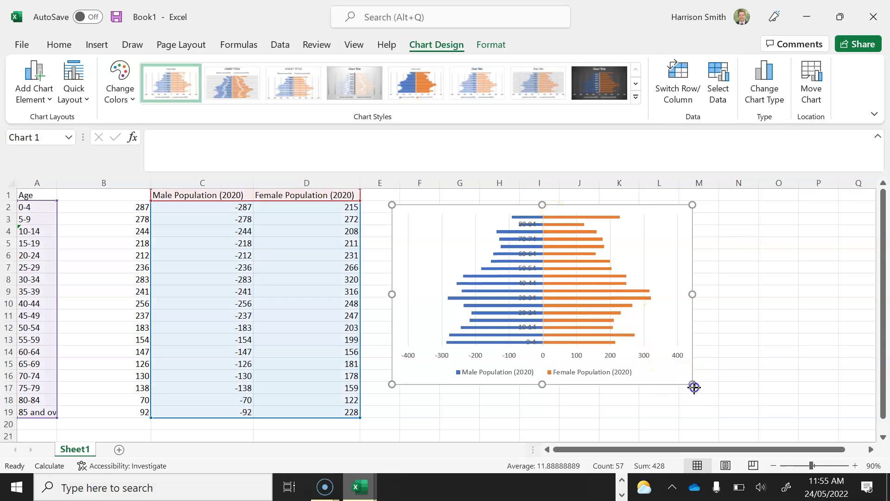
pyautogui.moveTo(693, 384); pyautogui.dragTo(712, 400)
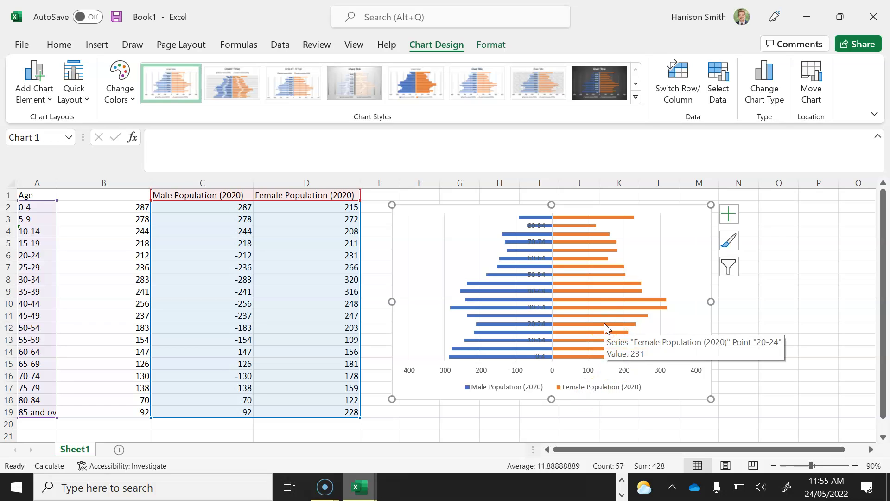
# Open the horizontal axis formatting options and reveal its Number settings
pyautogui.doubleClick(514, 371)
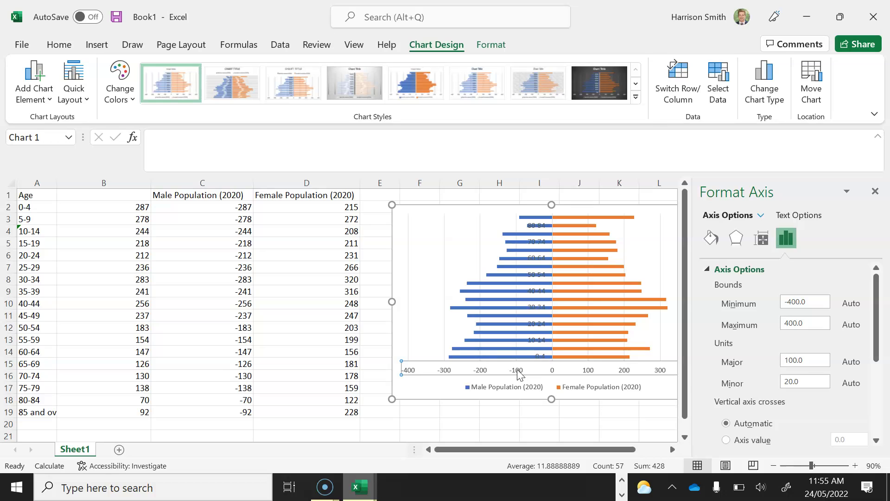
pyautogui.click(722, 270)
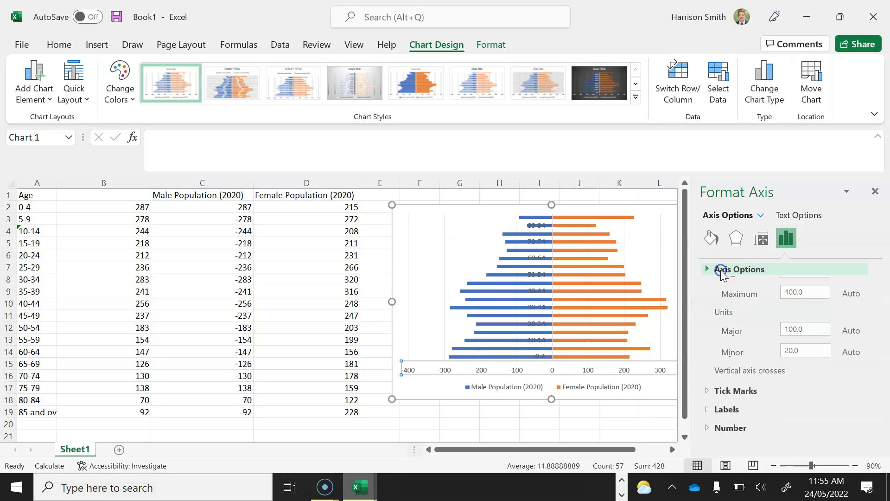
pyautogui.click(726, 273)
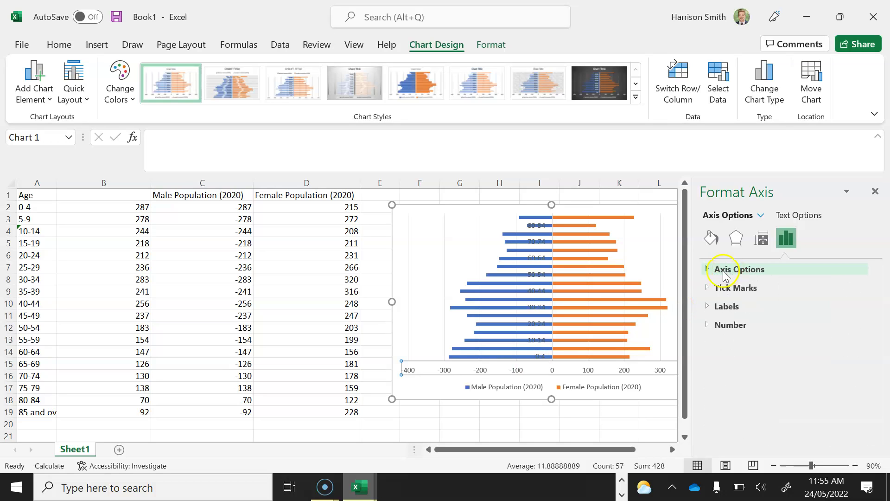
pyautogui.click(738, 325)
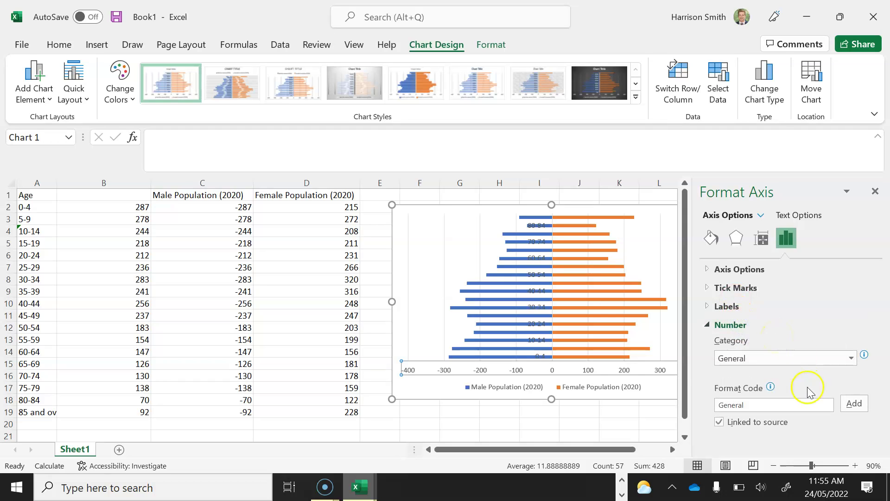
pyautogui.click(807, 405)
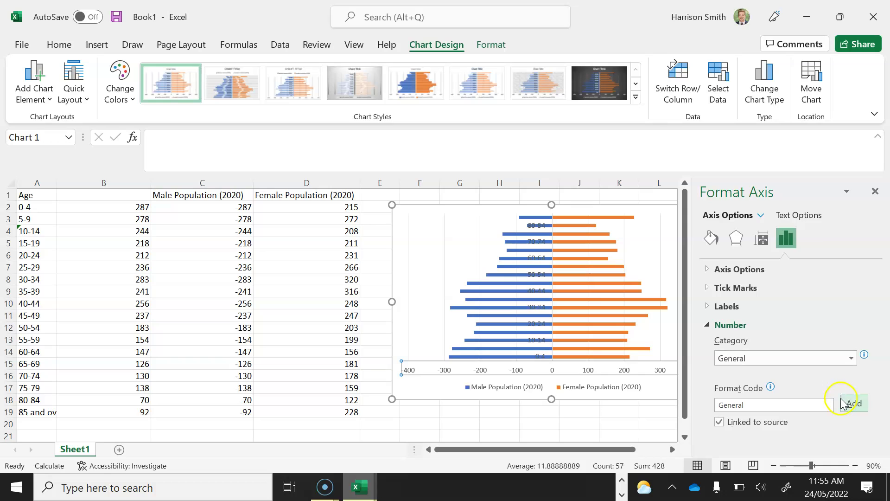
# Add and apply the Custom number format #,###;#,### so male-side labels show no minus signs
pyautogui.click(849, 360)
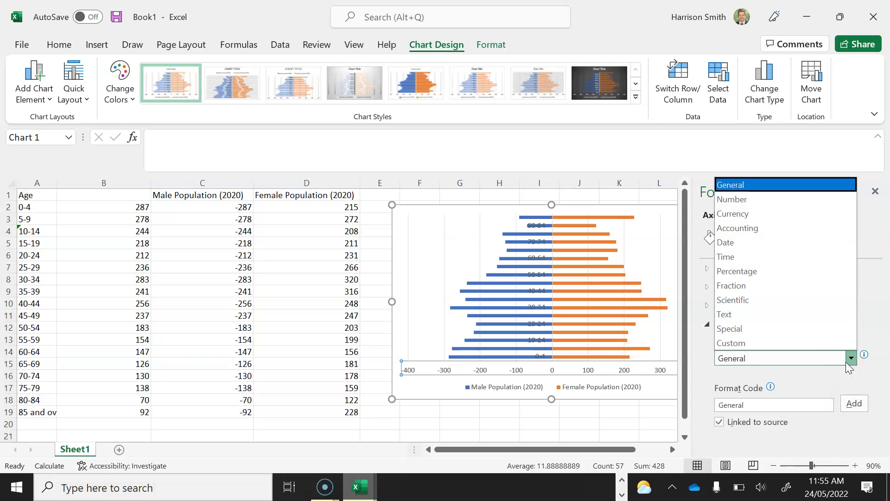
pyautogui.click(822, 343)
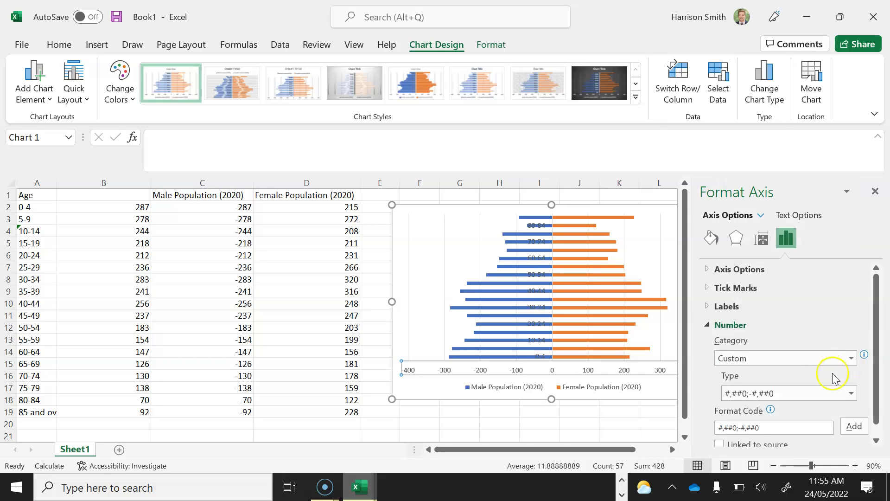
pyautogui.scroll(-1, 836, 378)
pyautogui.click(782, 417)
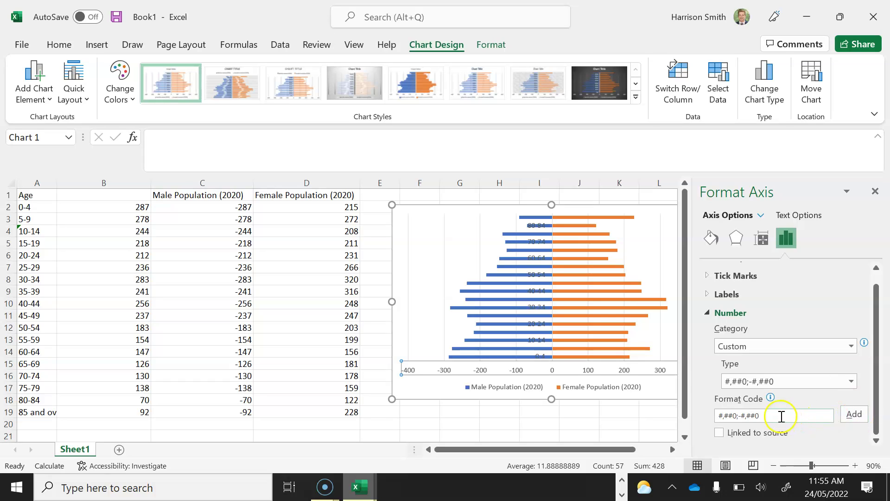
pyautogui.click(778, 416)
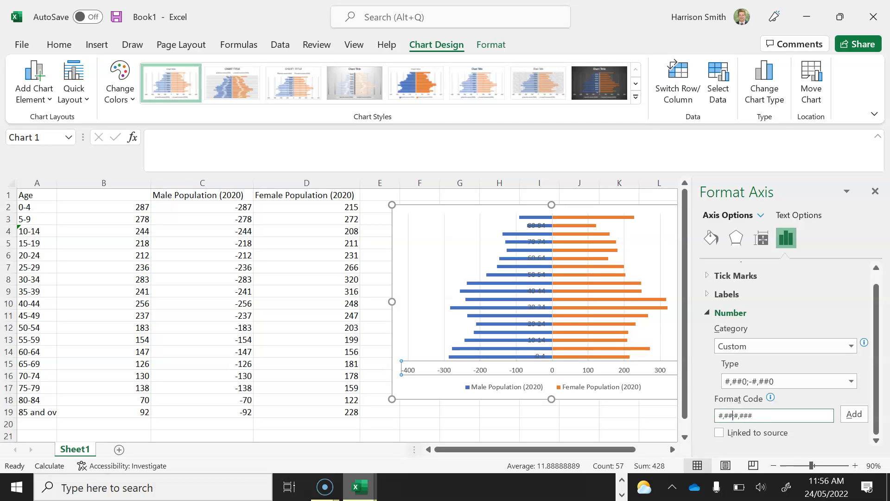
pyautogui.moveTo(785, 414); pyautogui.dragTo(729, 414)
pyautogui.click(855, 414)
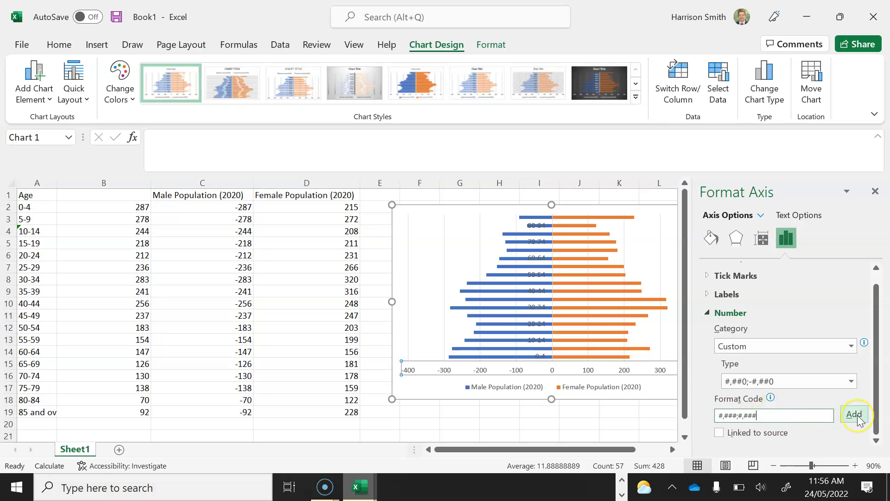
pyautogui.click(858, 418)
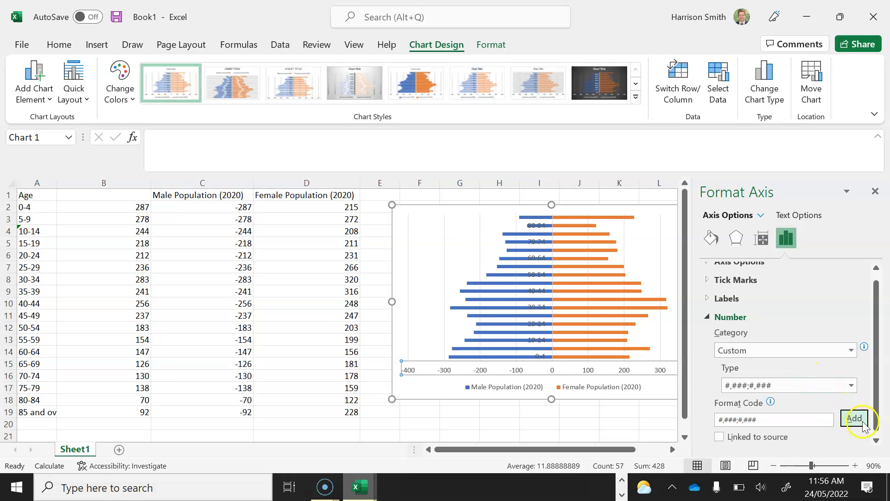
pyautogui.click(862, 421)
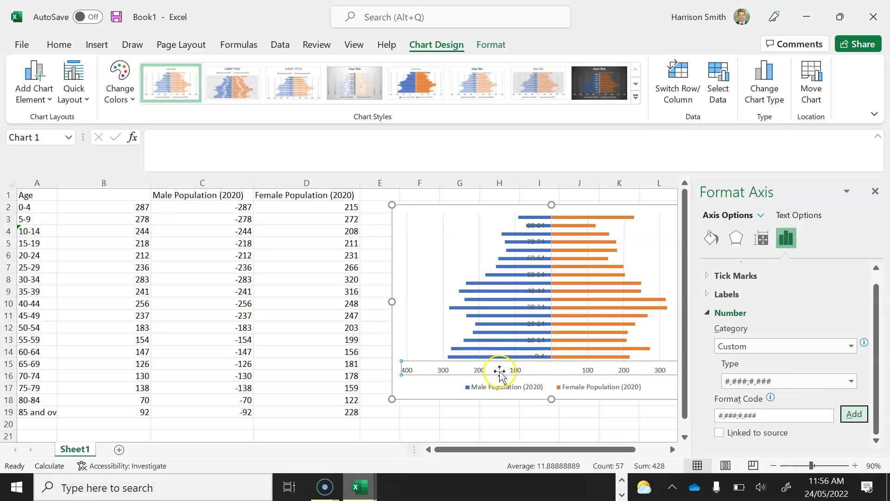
# Set the age-group axis Label Position to Low so labels sit at the chart's left edge
pyautogui.click(874, 191)
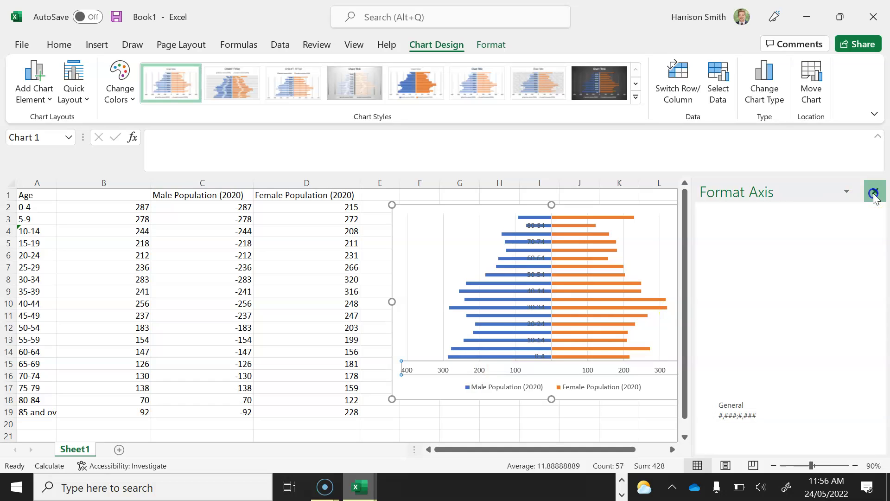
pyautogui.click(691, 385)
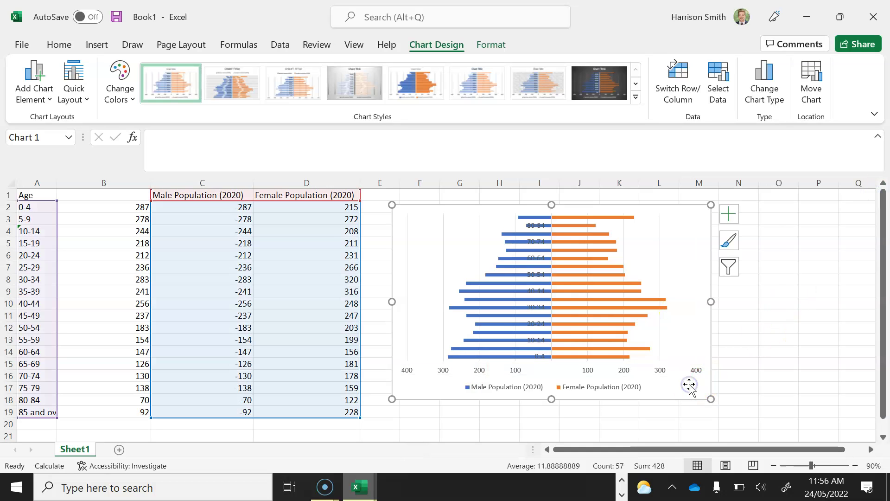
pyautogui.click(534, 258)
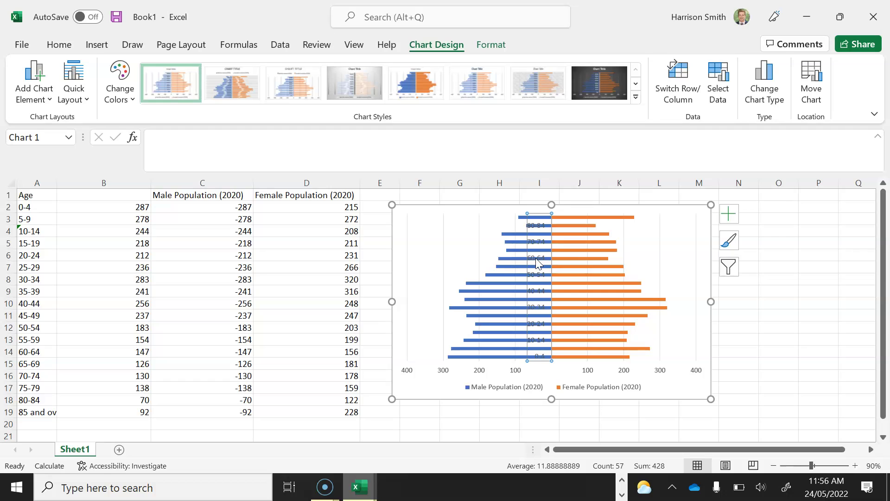
pyautogui.click(538, 260)
pyautogui.doubleClick(539, 262)
pyautogui.click(788, 238)
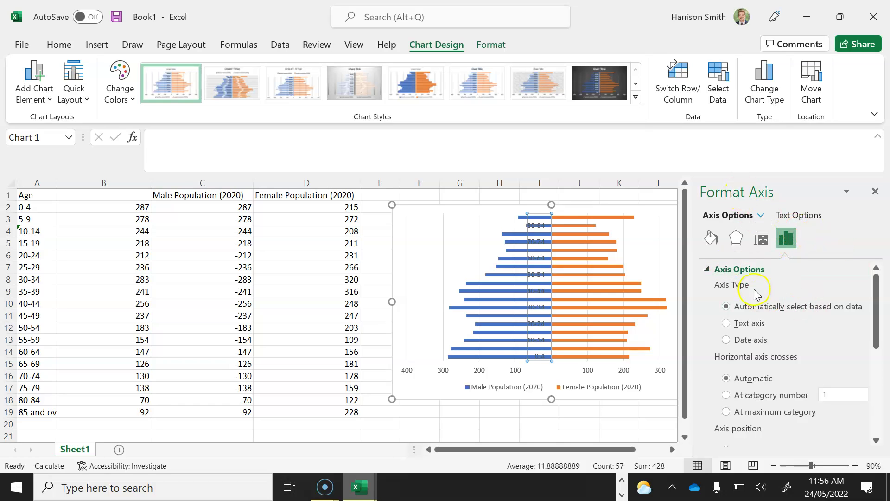
pyautogui.click(748, 269)
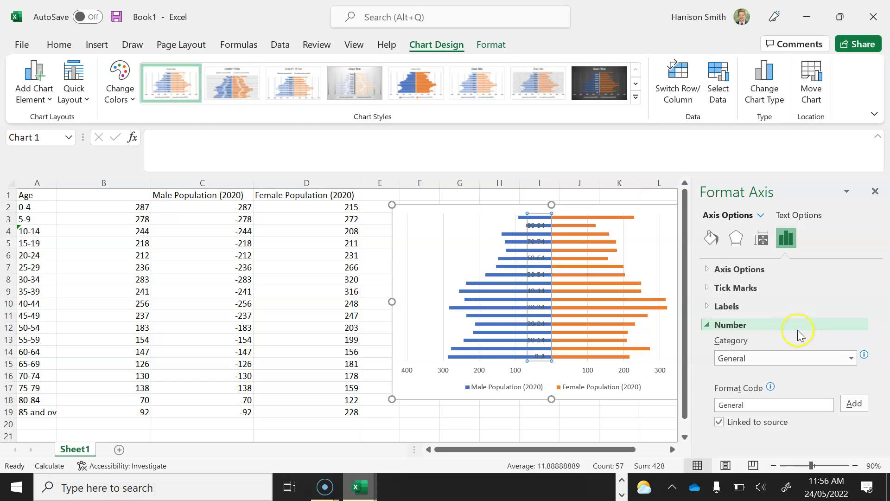
pyautogui.click(745, 321)
pyautogui.click(739, 306)
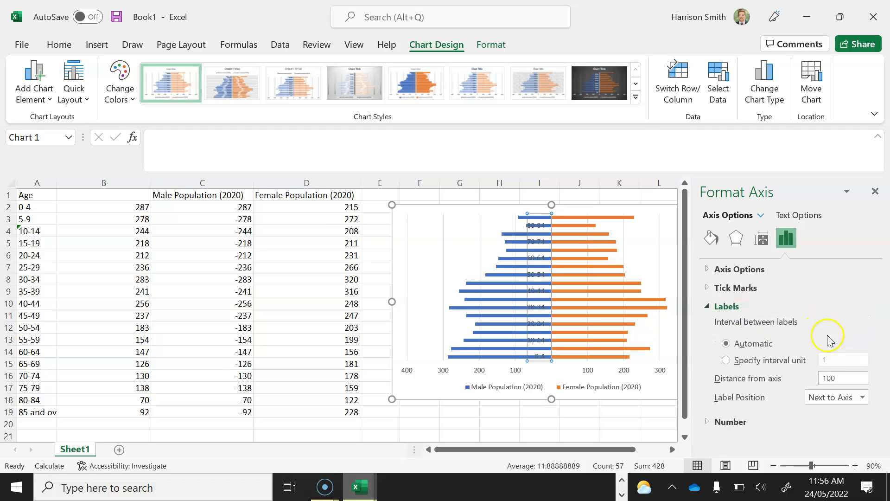
pyautogui.click(857, 398)
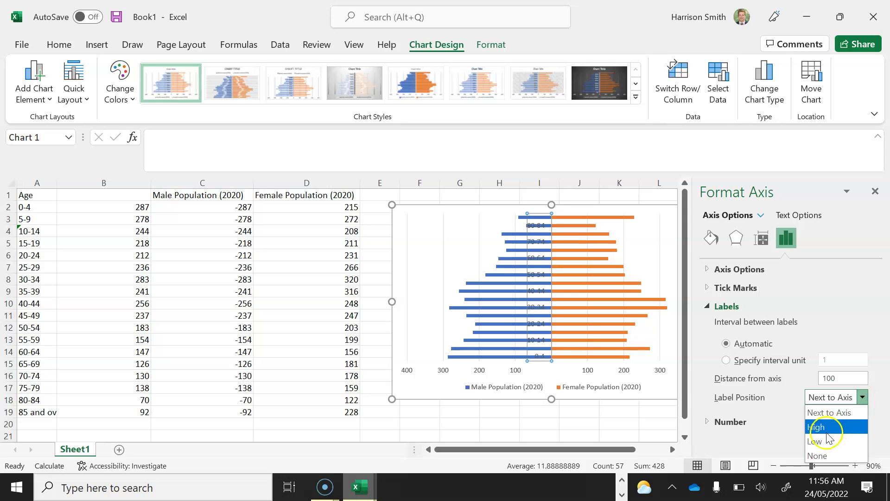
pyautogui.click(817, 440)
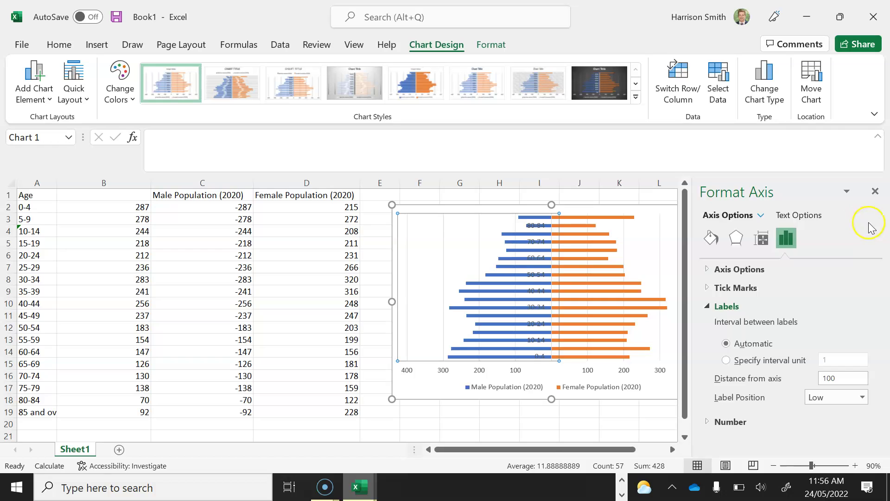
pyautogui.click(875, 191)
# Enlarge the pyramid chart by dragging its corner so it reaches column N
pyautogui.click(769, 352)
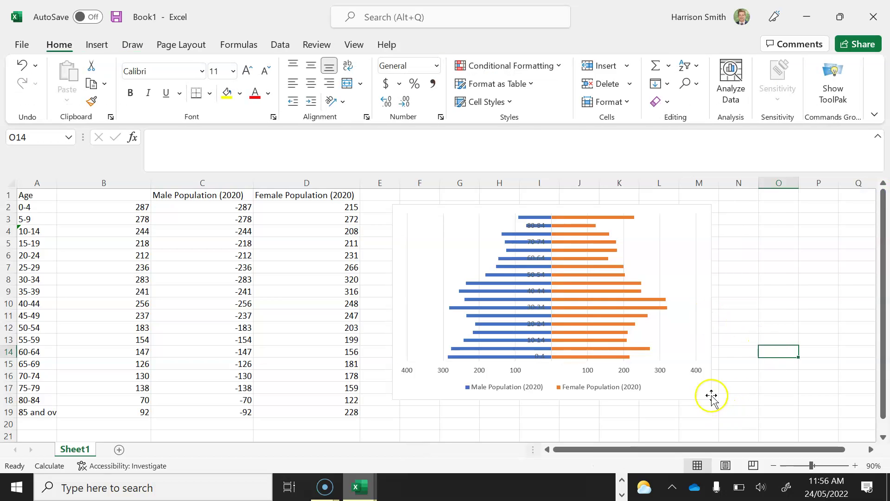
pyautogui.click(699, 392)
pyautogui.moveTo(711, 399); pyautogui.dragTo(739, 416)
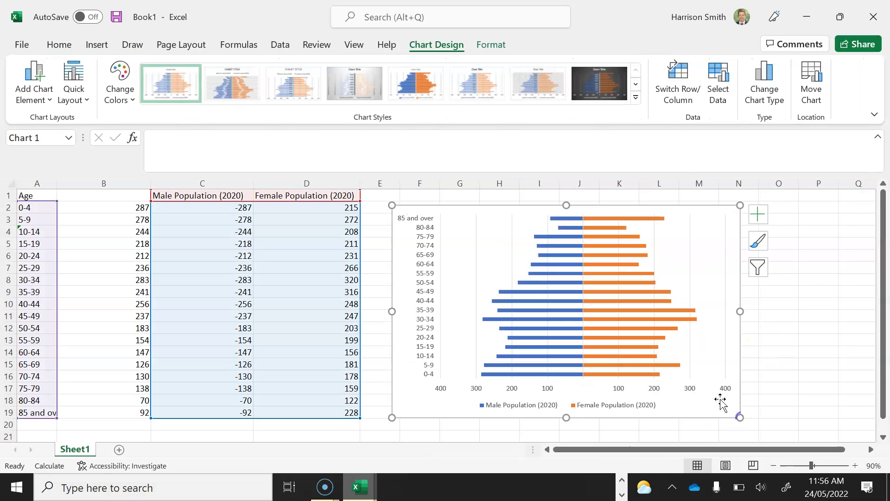
pyautogui.scroll(-1, 787, 403)
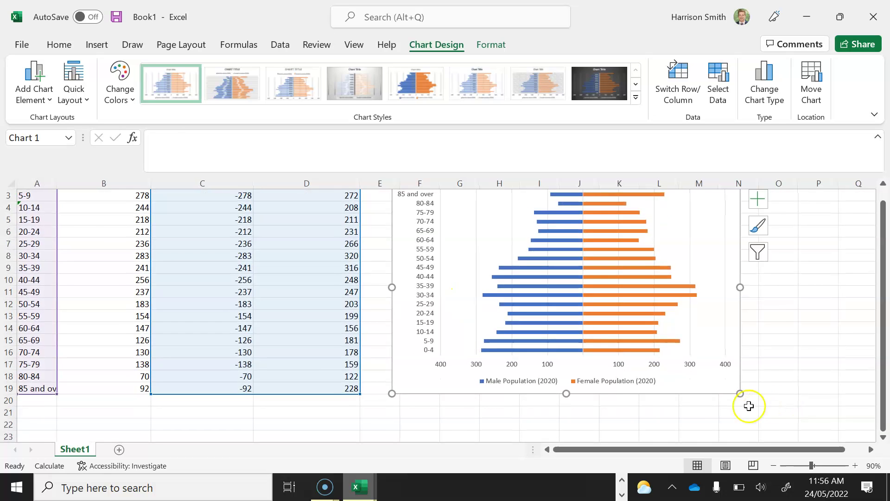
pyautogui.moveTo(739, 393); pyautogui.dragTo(761, 404)
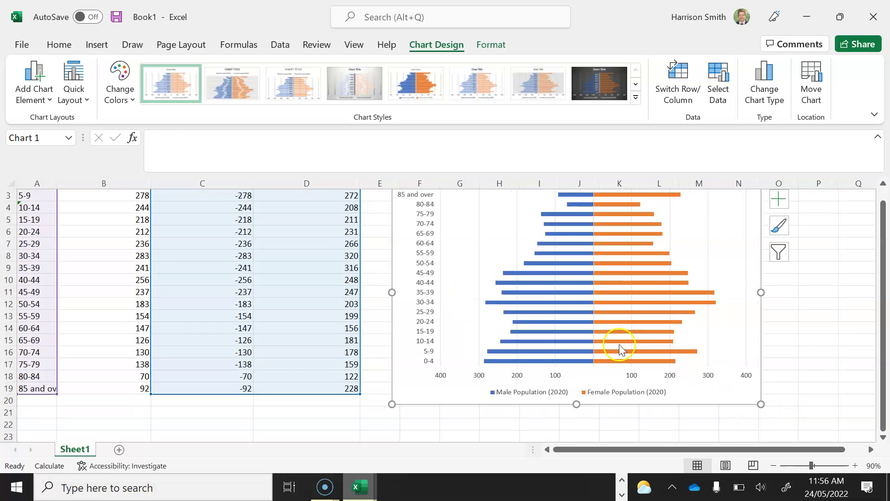
pyautogui.scroll(2, 483, 298)
pyautogui.scroll(-1, 484, 298)
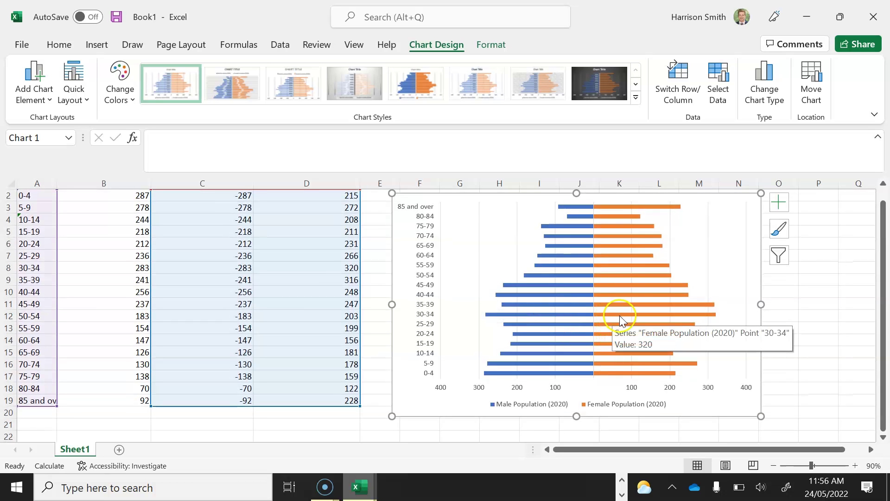
pyautogui.moveTo(625, 313)
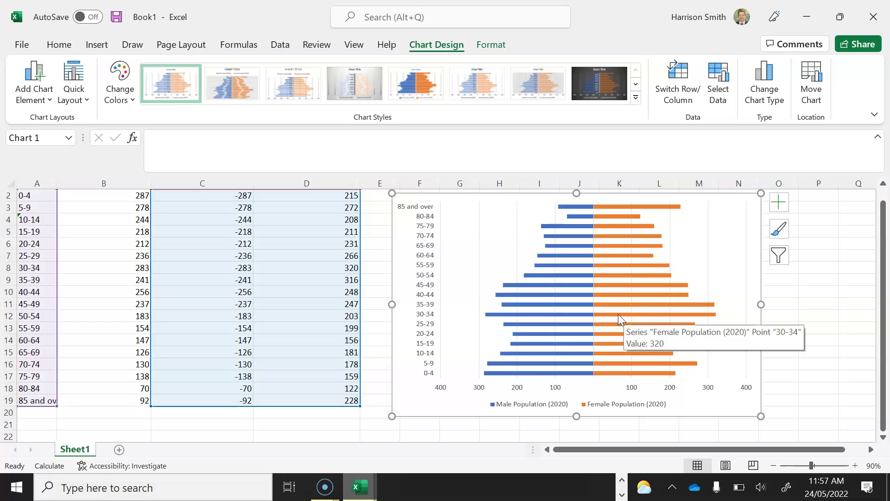
# Give the female series a solid light red fill (FB5353) via More Colors
pyautogui.doubleClick(619, 315)
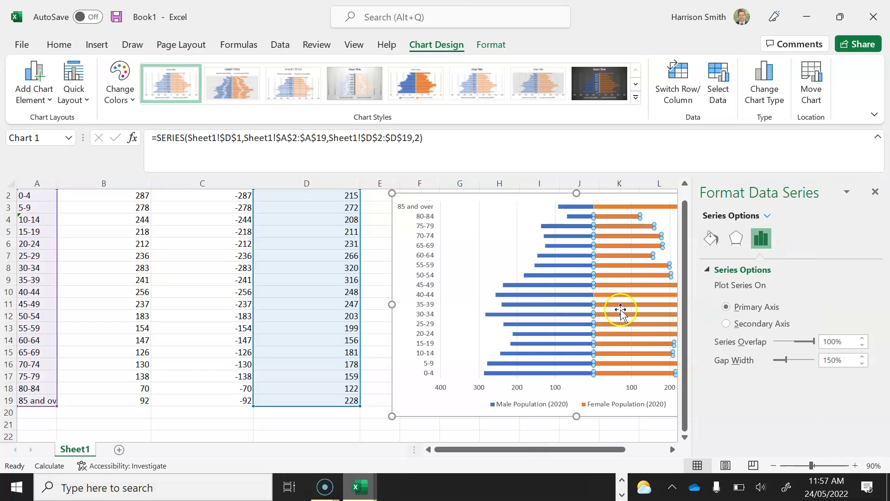
pyautogui.click(686, 290)
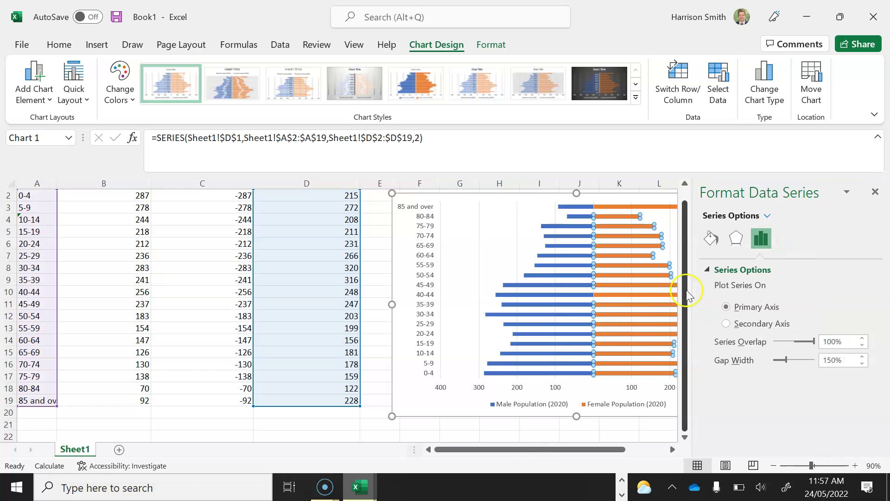
pyautogui.click(712, 239)
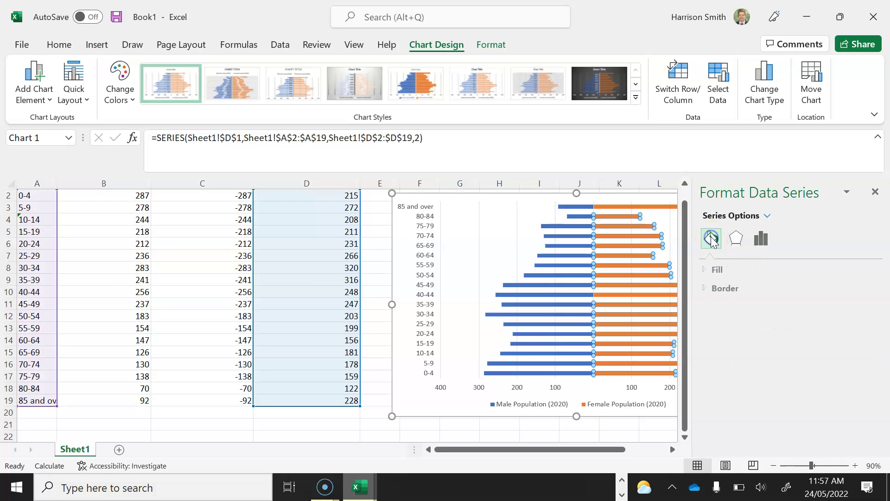
pyautogui.click(733, 270)
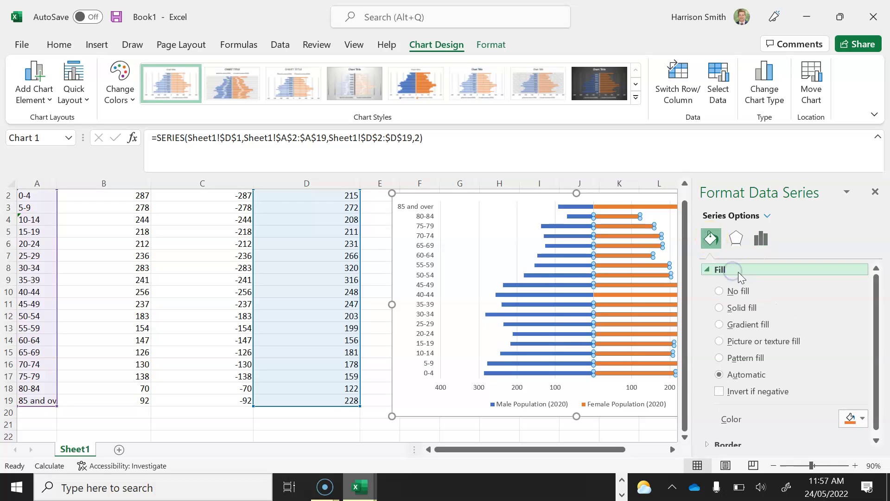
pyautogui.click(862, 415)
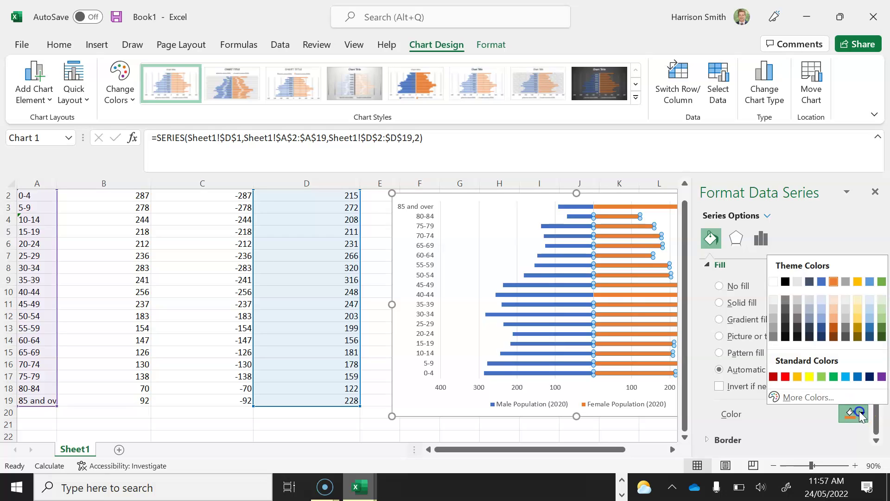
pyautogui.click(794, 397)
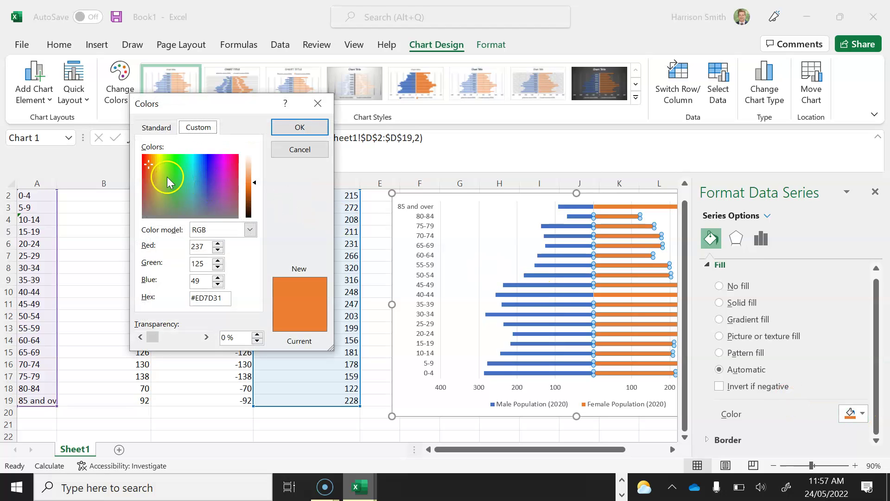
pyautogui.click(145, 158)
pyautogui.moveTo(255, 185); pyautogui.dragTo(256, 178)
pyautogui.click(287, 134)
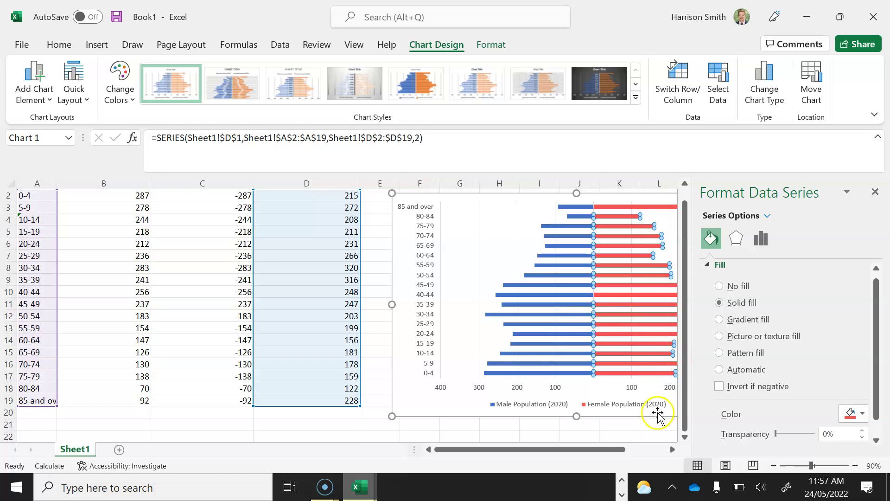
pyautogui.click(875, 192)
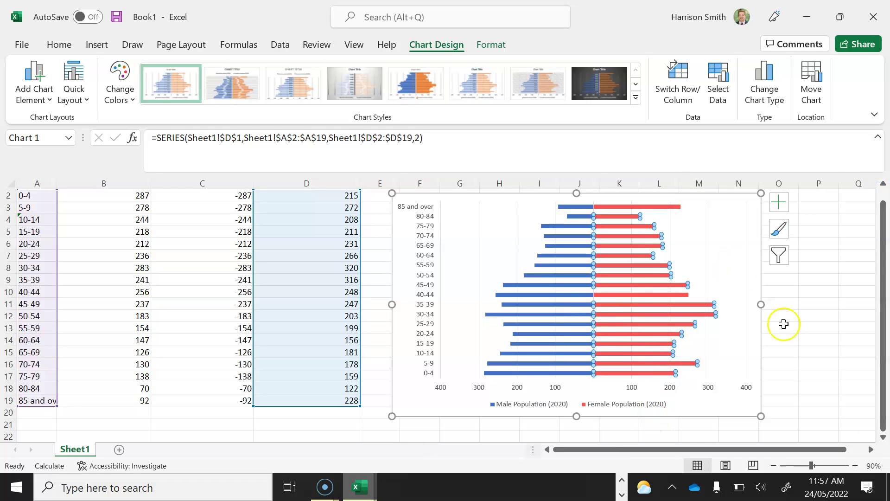
pyautogui.click(830, 355)
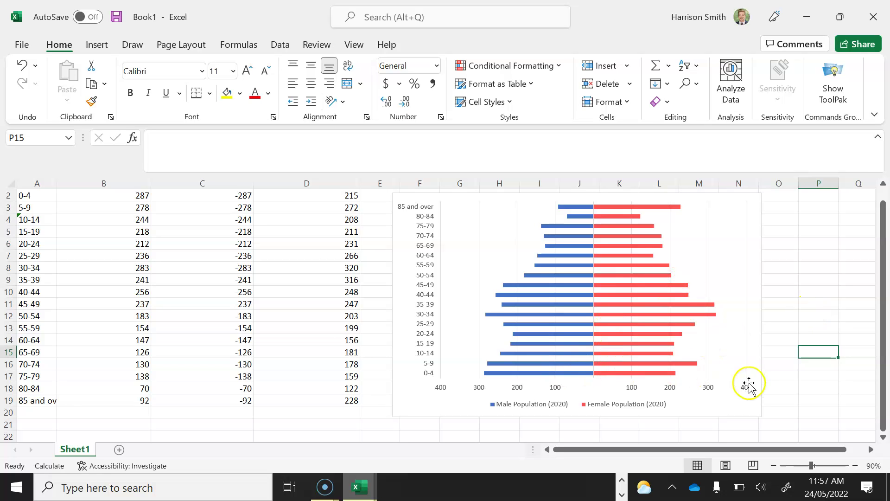
# Copy the pyramid chart from its shortcut menu and bring up Word's open documents
pyautogui.click(714, 408)
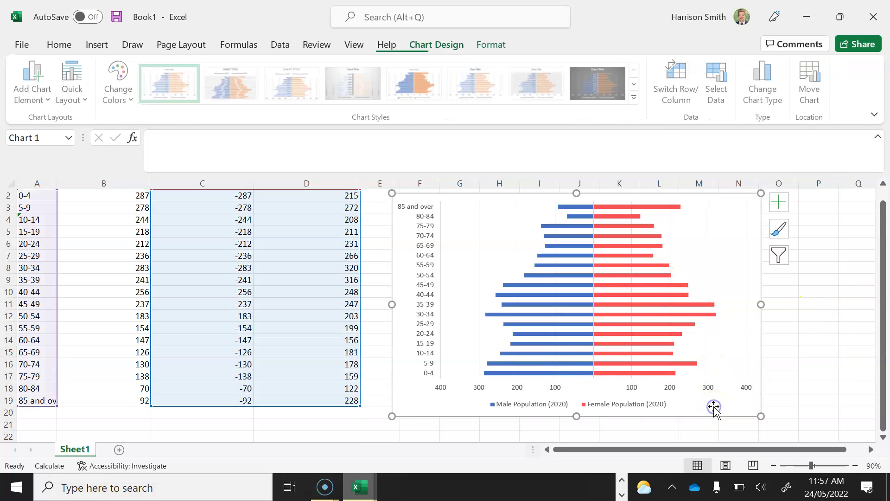
pyautogui.rightClick(715, 407)
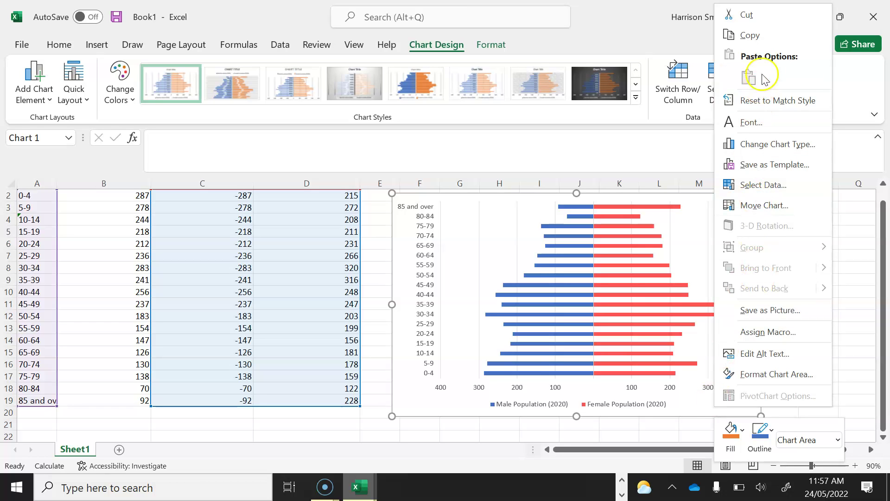
pyautogui.click(747, 35)
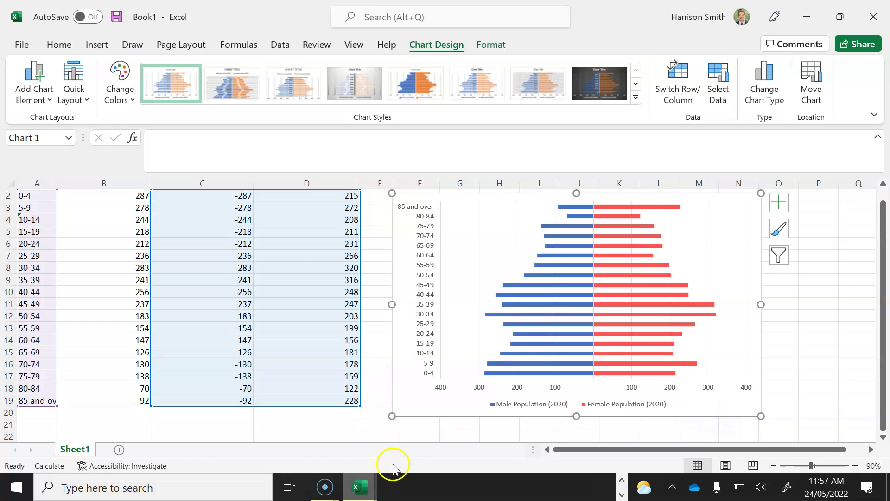
pyautogui.click(622, 480)
pyautogui.click(376, 488)
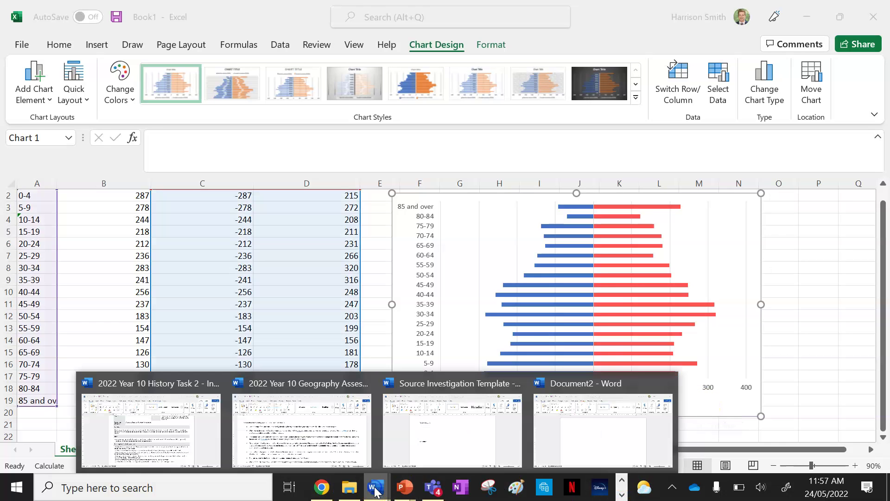
# Paste the copied pyramid chart onto the blank page of Document2
pyautogui.click(620, 433)
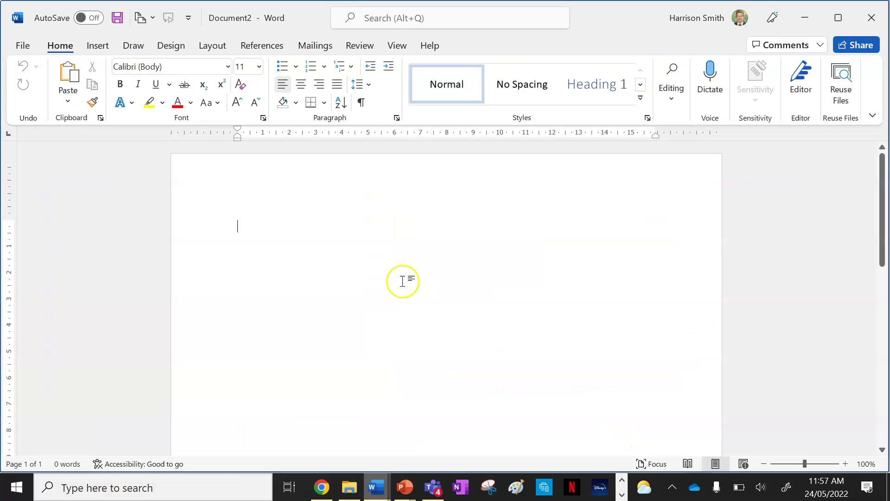
pyautogui.click(273, 229)
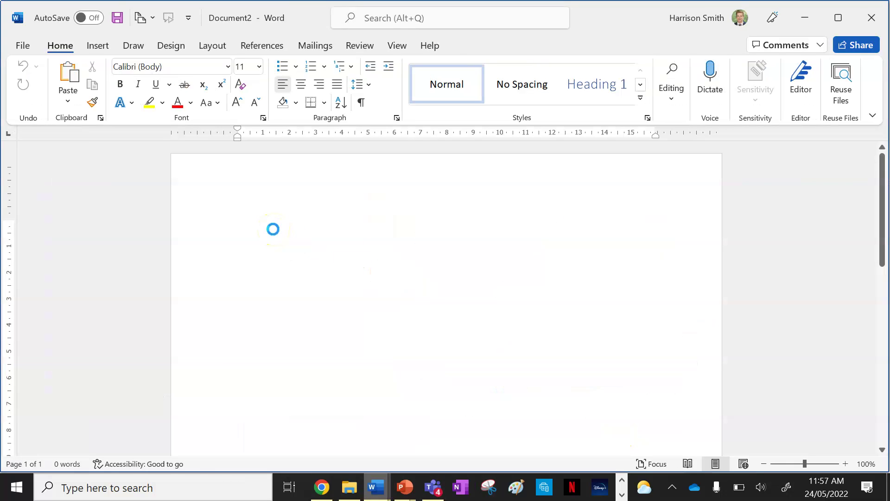
pyautogui.hotkey('ctrl', 'v')
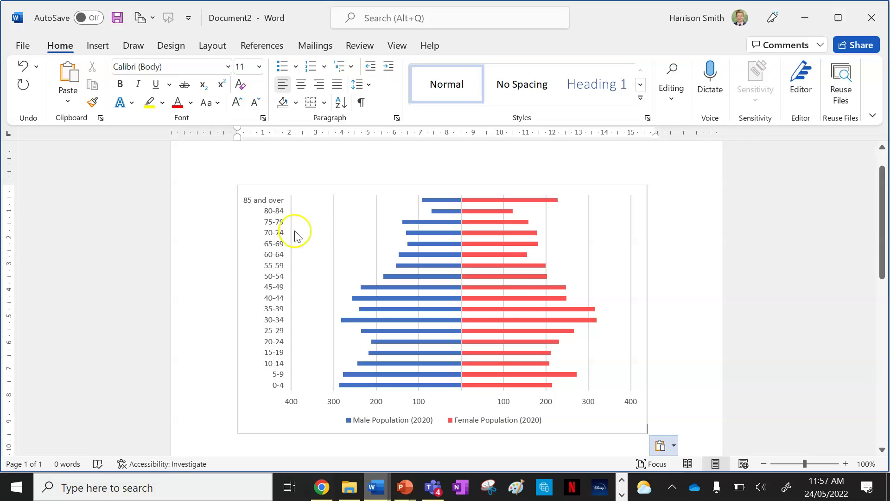
pyautogui.scroll(-1, 591, 295)
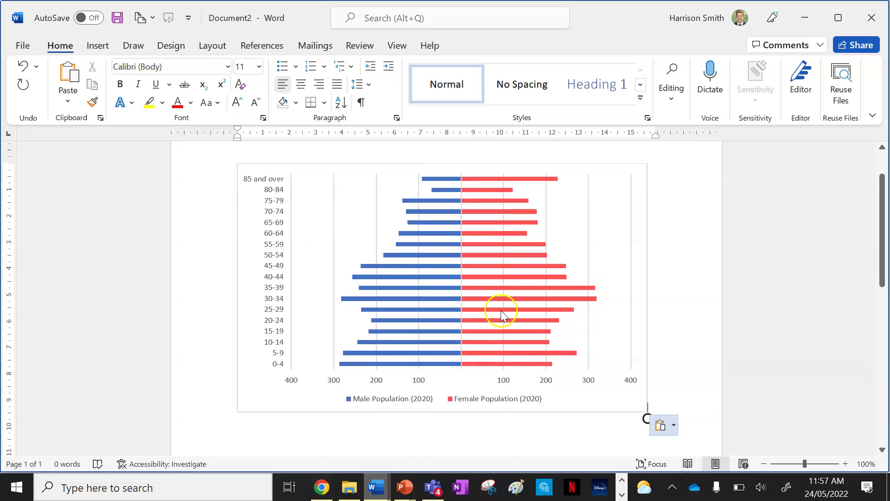
pyautogui.scroll(1, 502, 313)
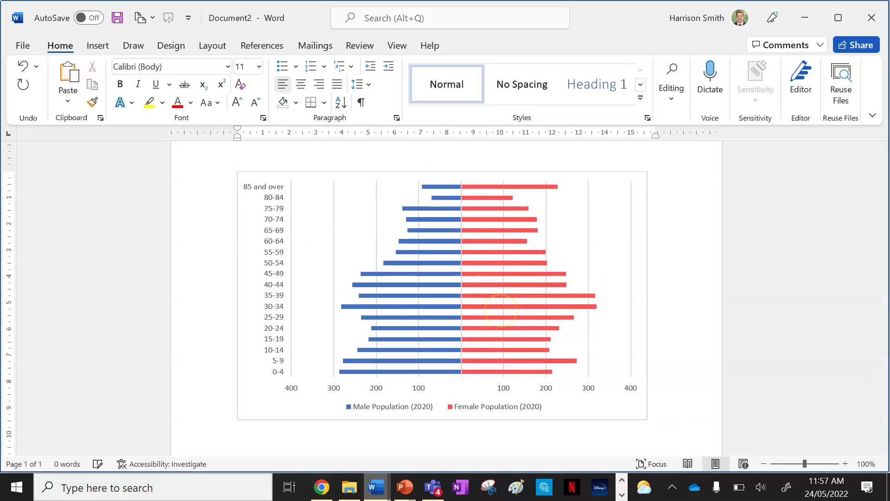
# Type the caption 'Figure 1 – Population Pyramid of Keperra (2020)' and an Australian Bureau of Statistics source line
pyautogui.write('Fi')
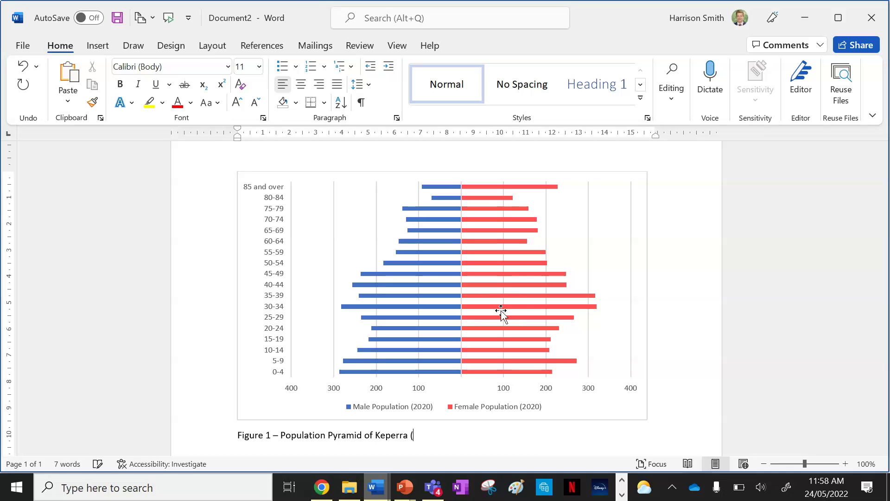
pyautogui.press('Return')
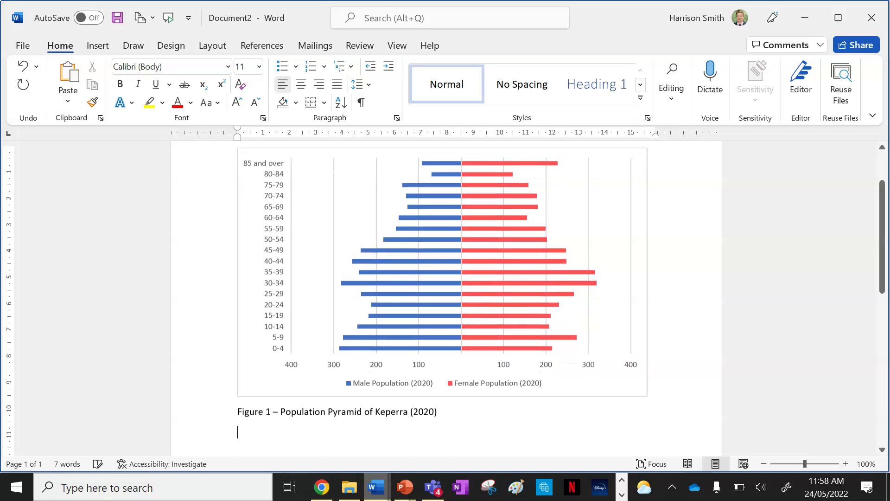
pyautogui.write('Source - Aust')
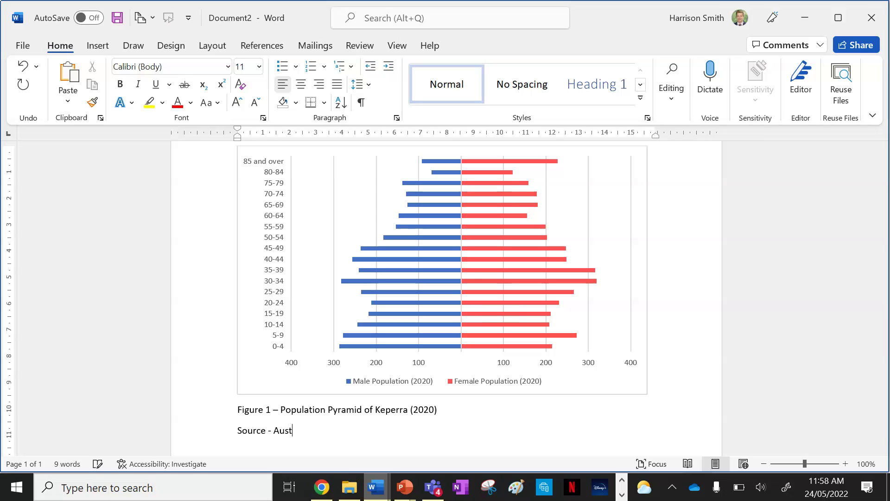
pyautogui.write('an Bureau of Statistics')
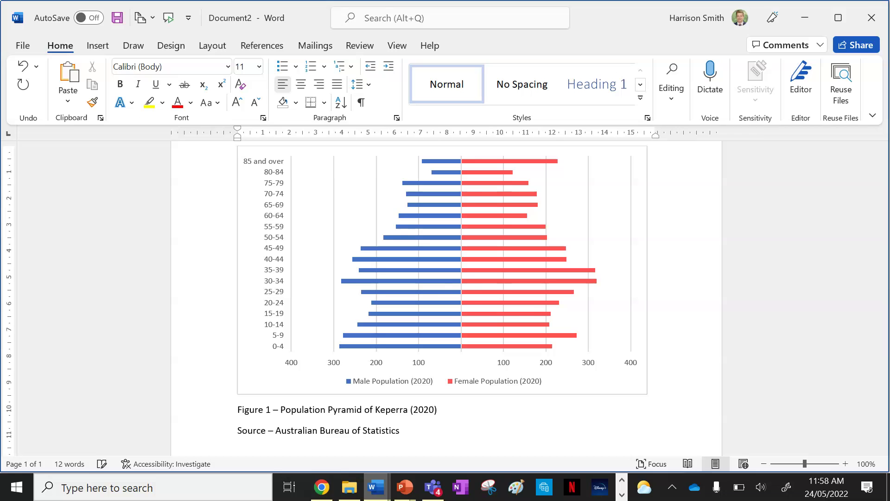
pyautogui.scroll(1, 511, 308)
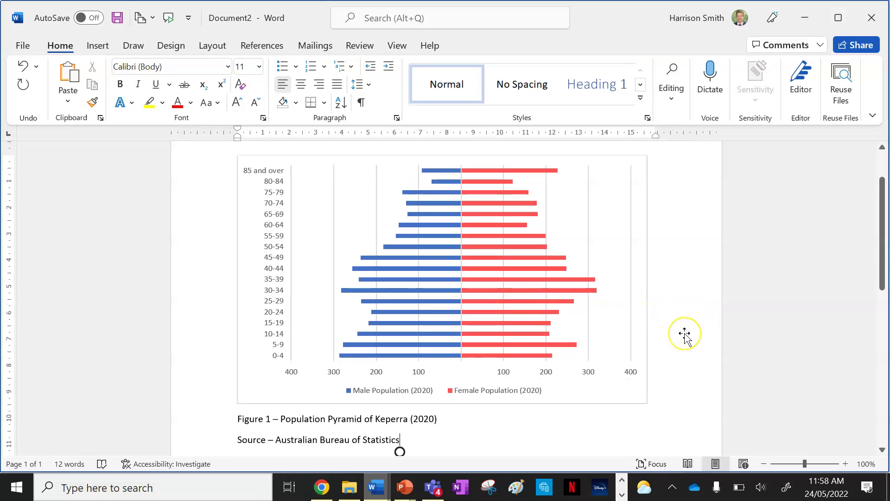
pyautogui.scroll(-1, 684, 333)
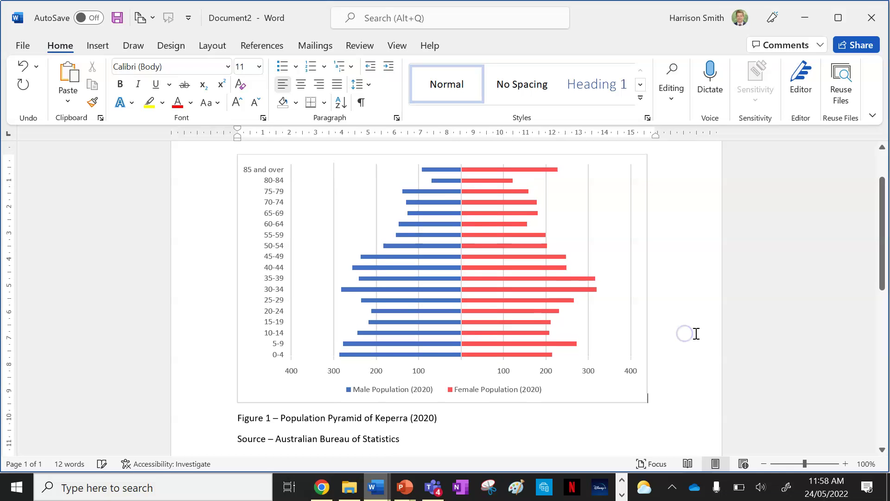
pyautogui.click(692, 319)
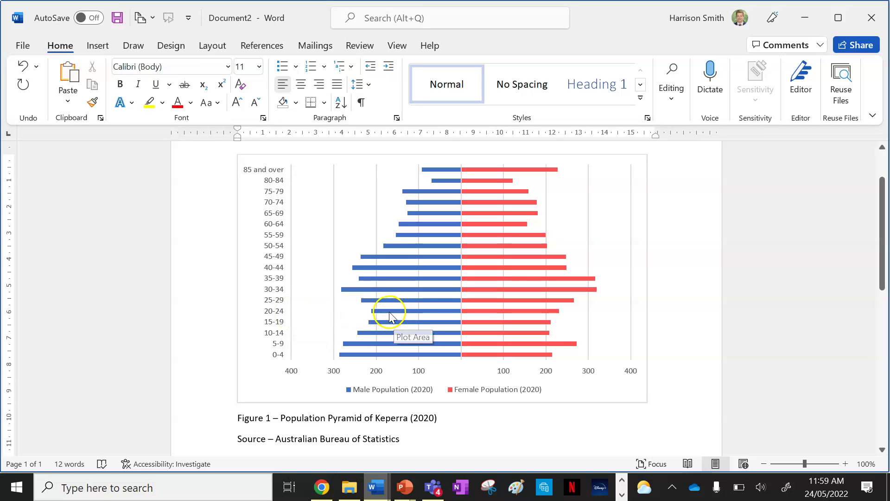
pyautogui.moveTo(389, 317)
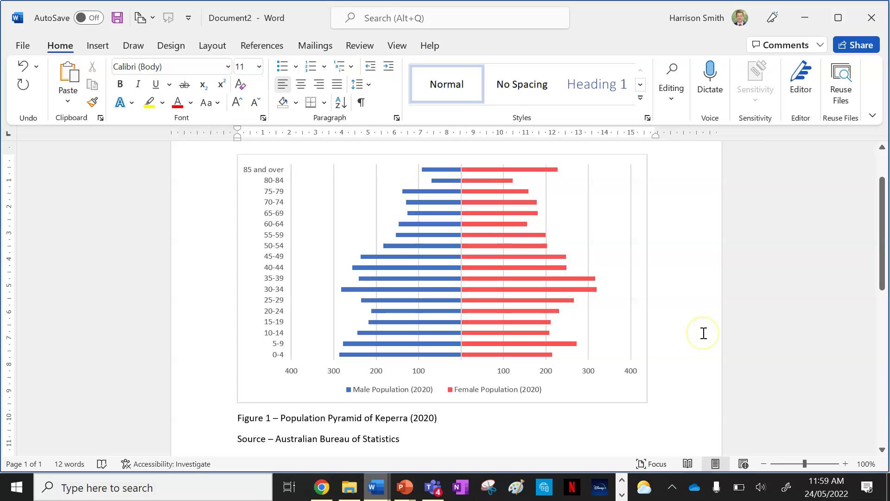
pyautogui.click(622, 493)
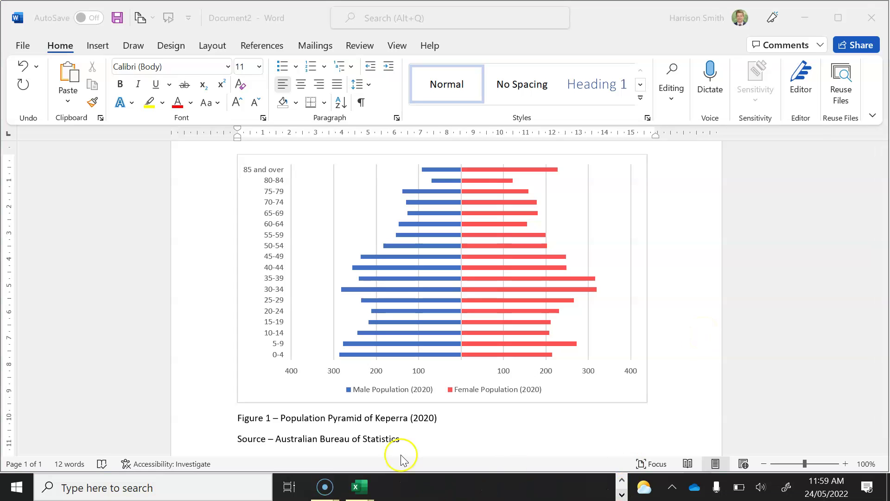